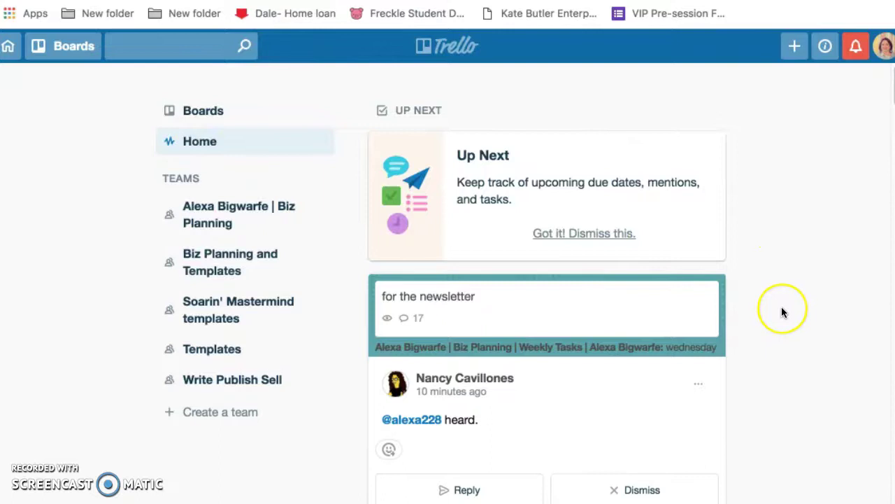
# Go to the Boards overview and open the WPS Self-Publishing Academy Launch board
pyautogui.scroll(-10, 782, 312)
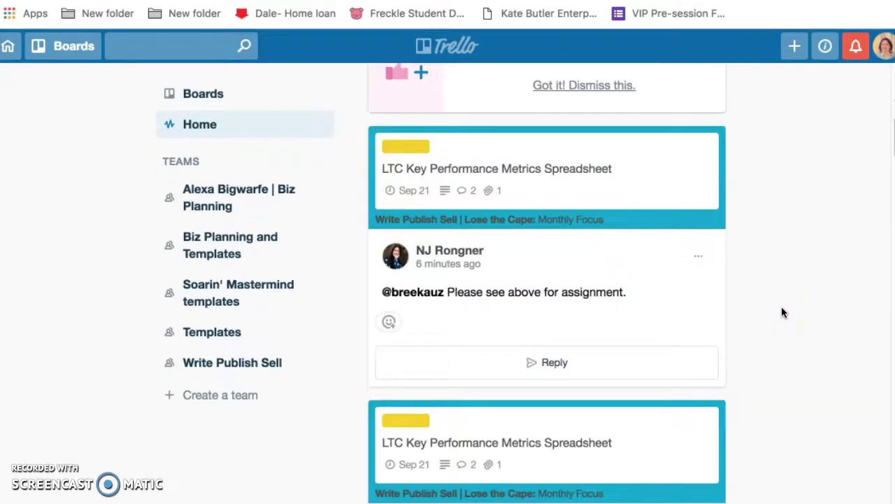
pyautogui.scroll(3, 783, 312)
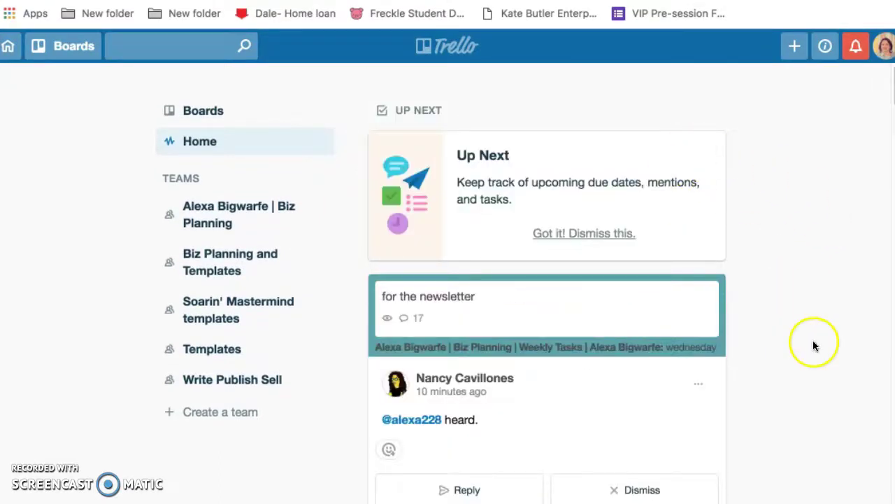
pyautogui.click(203, 111)
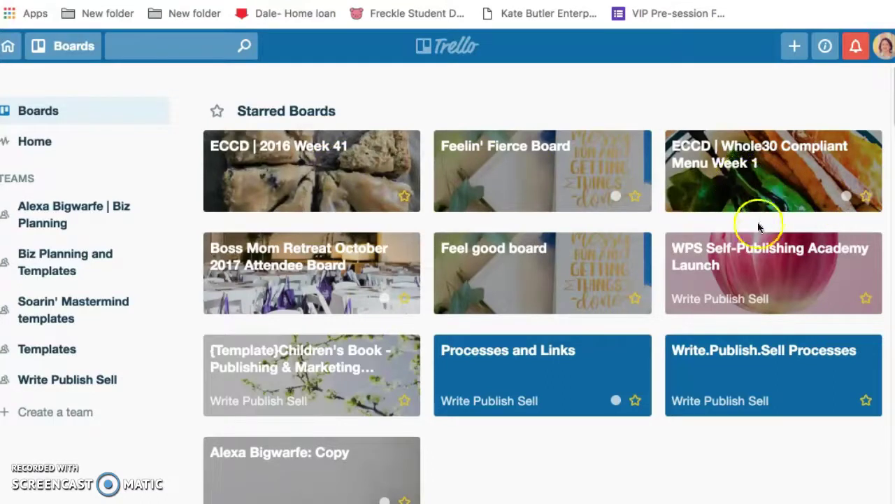
pyautogui.click(764, 268)
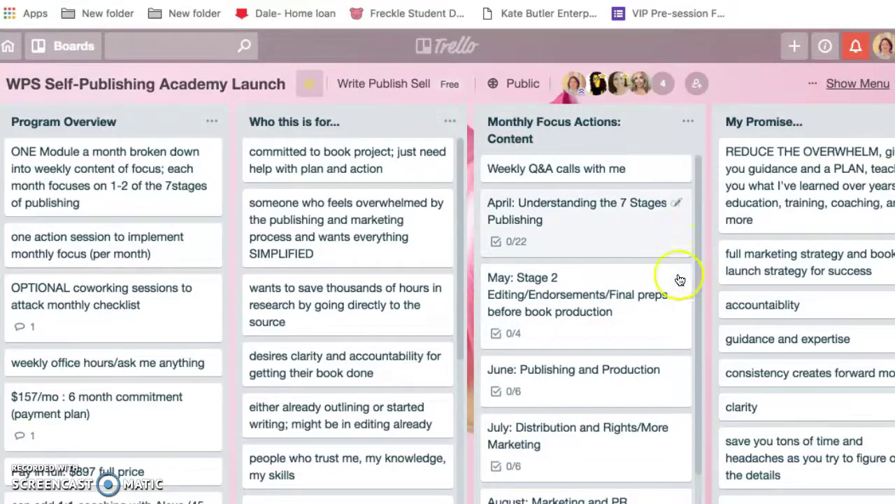
# Browse the WPS Self-Publishing Academy Launch lists, then go back to the Boards overview
pyautogui.scroll(-1, 647, 329)
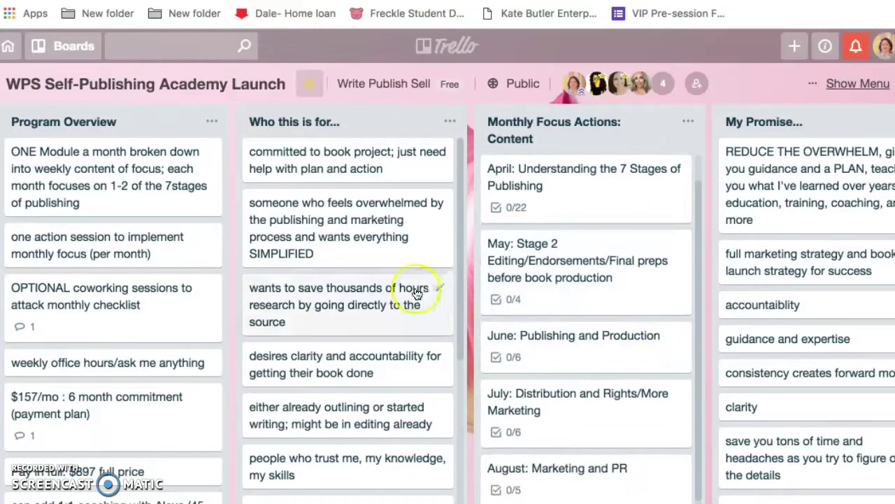
pyautogui.scroll(-1, 392, 298)
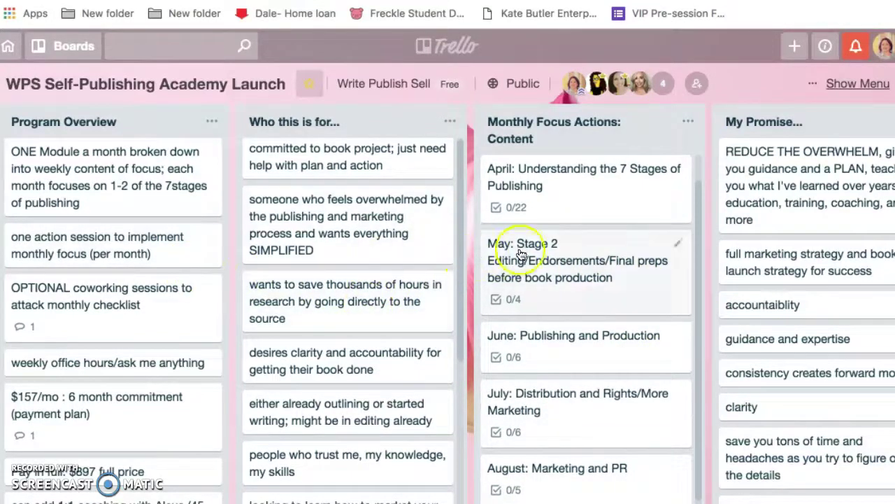
pyautogui.scroll(-3, 286, 336)
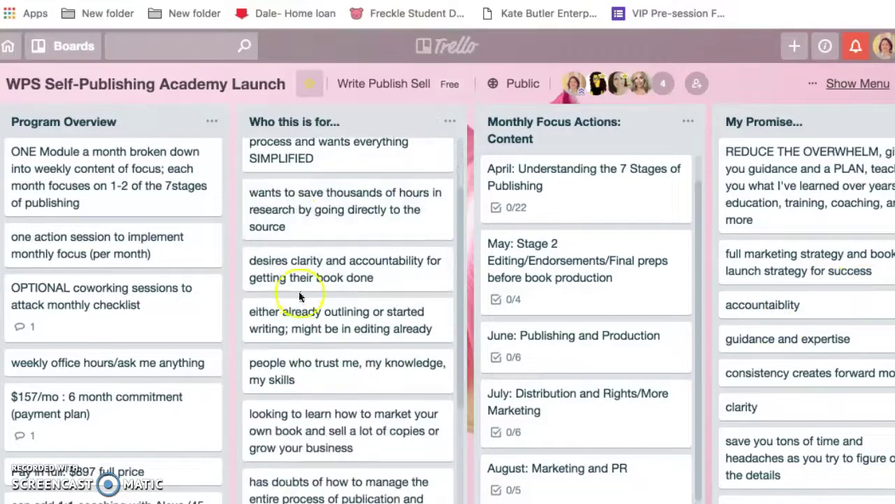
pyautogui.scroll(-6, 839, 355)
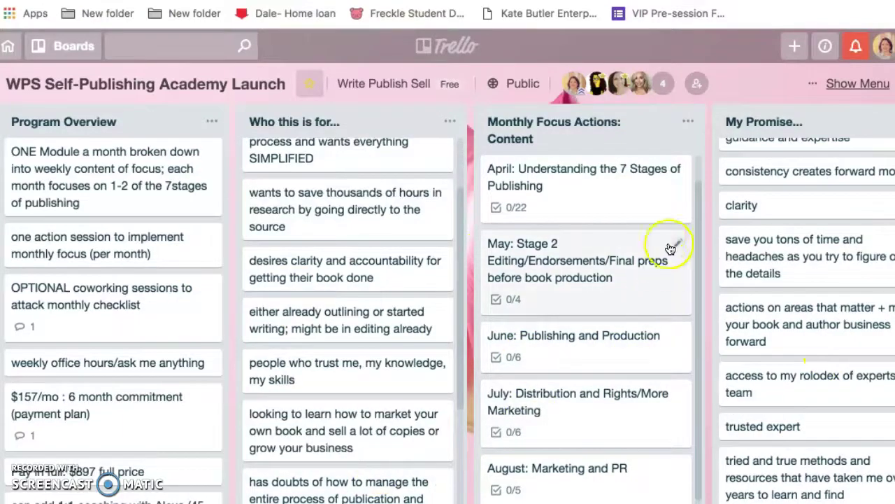
pyautogui.scroll(-1, 632, 416)
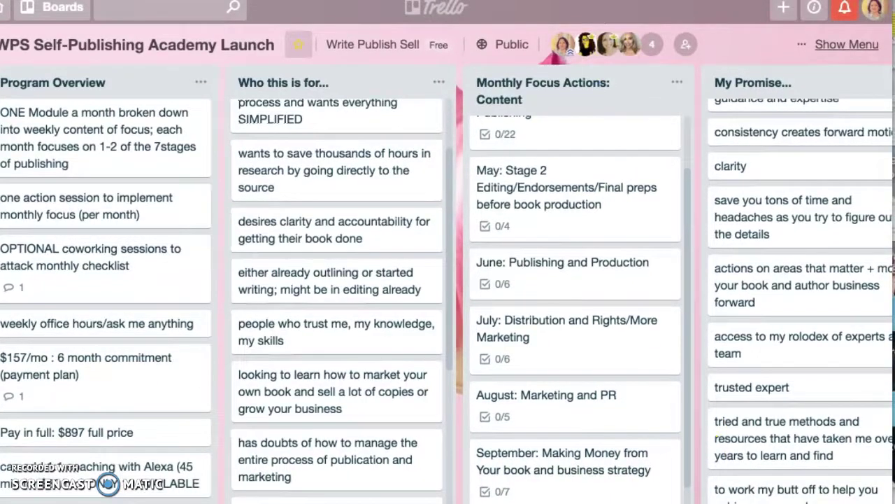
pyautogui.hscroll(8, 448, 279)
pyautogui.hscroll(-7, 448, 280)
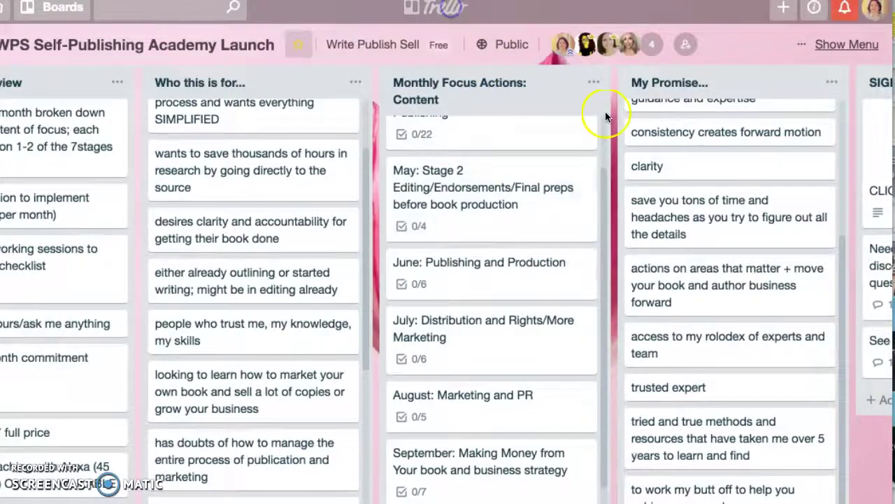
pyautogui.hotkey('alt', 'Left')
pyautogui.scroll(-3, 550, 281)
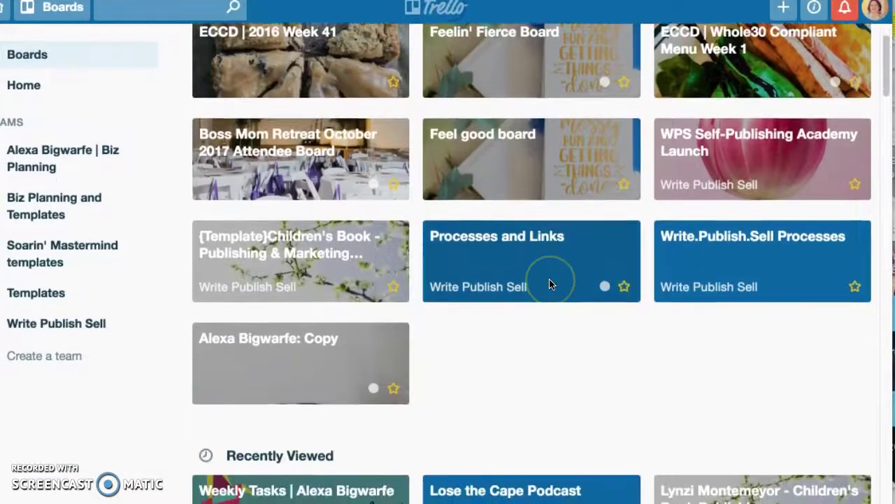
# Scroll down to the Write Publish Sell team boards and open Lose the Cape Podcast
pyautogui.scroll(-9, 643, 339)
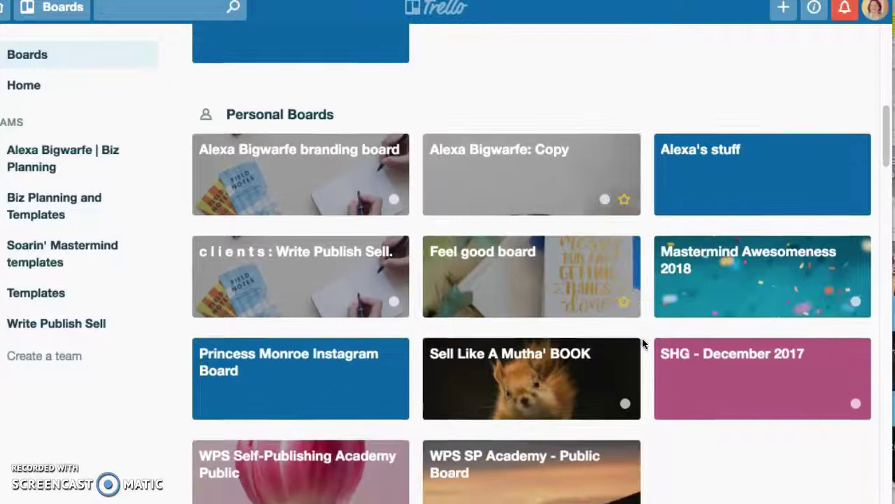
pyautogui.scroll(-2, 643, 337)
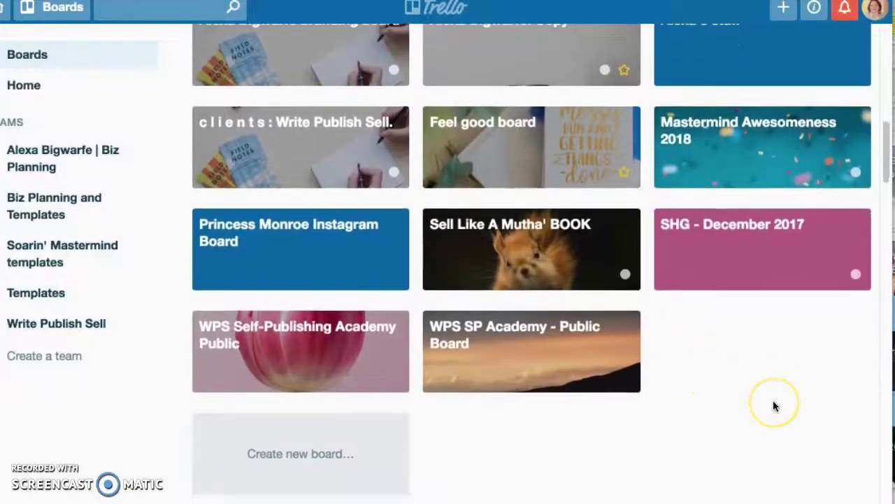
pyautogui.scroll(-1, 773, 406)
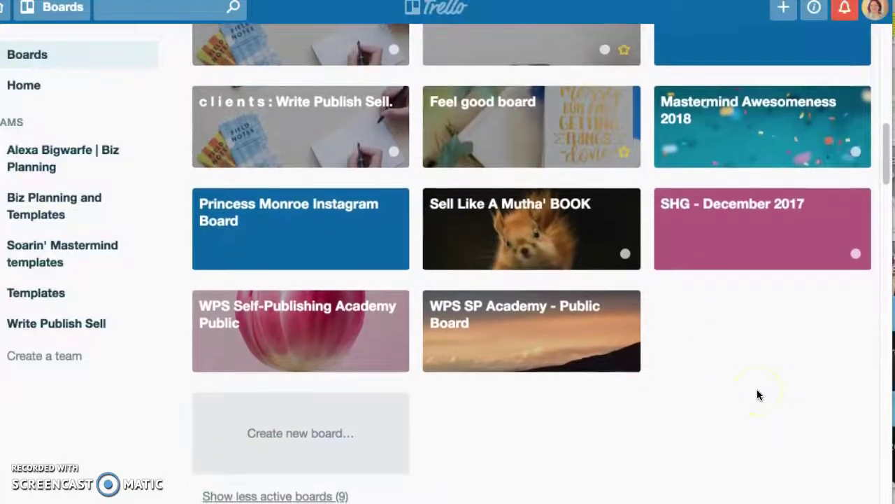
pyautogui.scroll(-2, 757, 395)
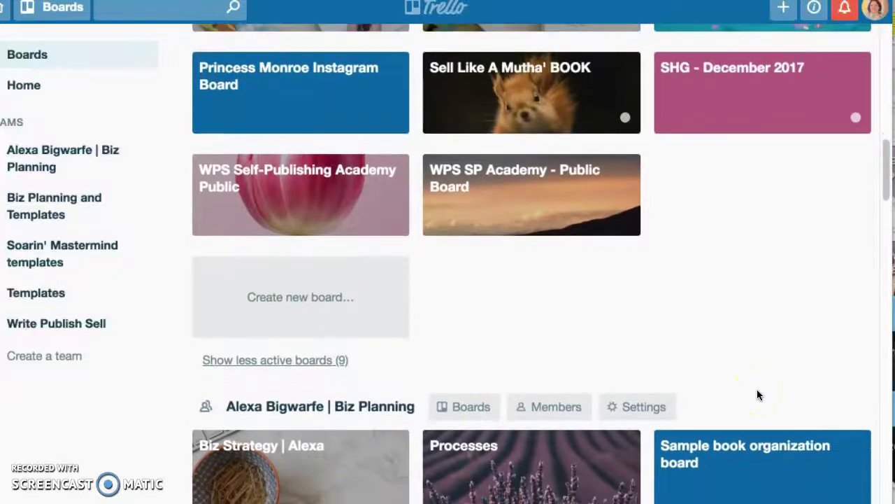
pyautogui.scroll(-1, 696, 308)
pyautogui.scroll(-10, 714, 330)
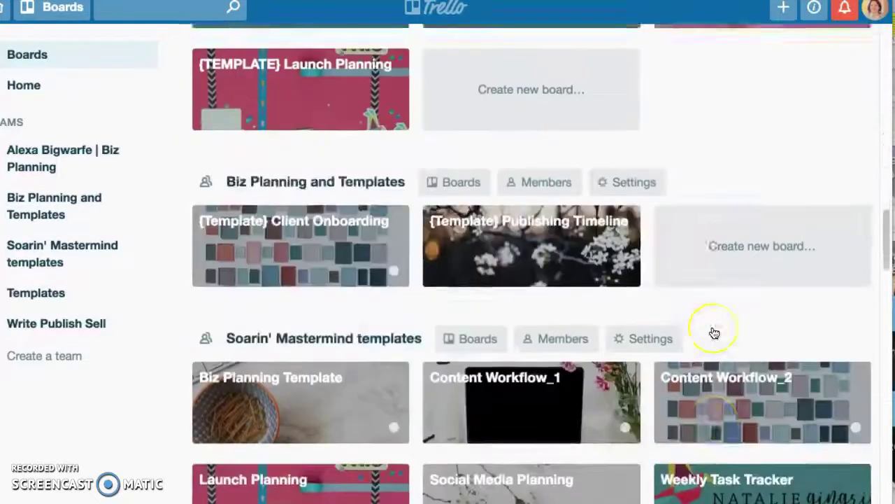
pyautogui.scroll(-12, 713, 331)
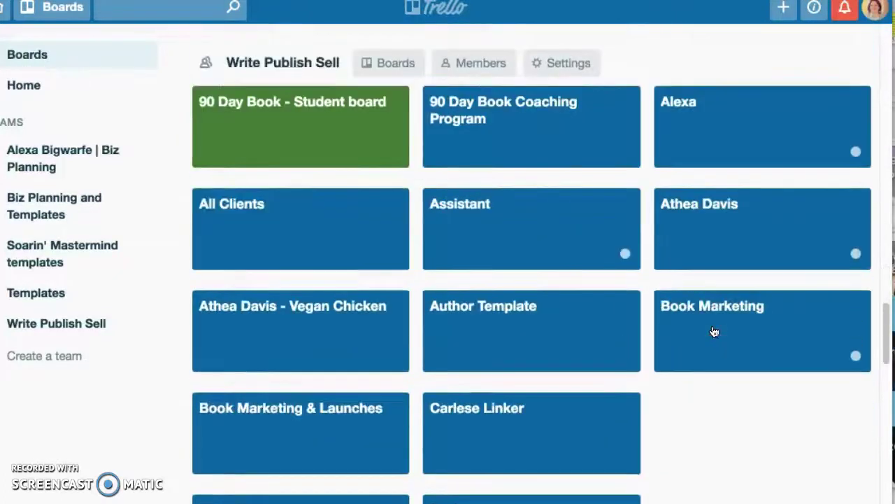
pyautogui.scroll(-8, 713, 330)
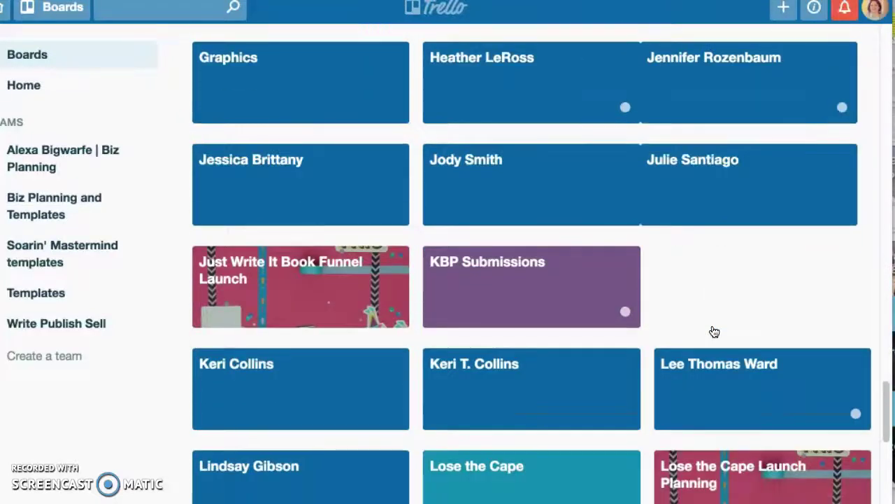
pyautogui.scroll(-4, 714, 330)
pyautogui.scroll(2, 714, 331)
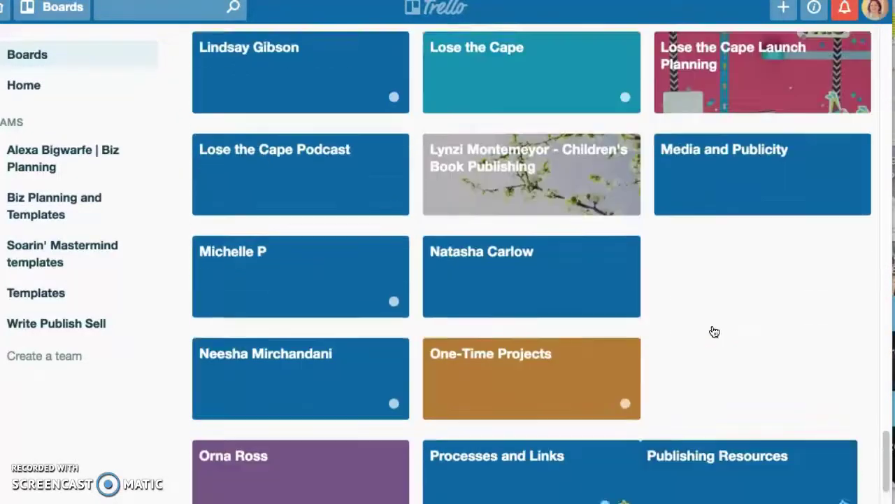
pyautogui.scroll(1, 714, 331)
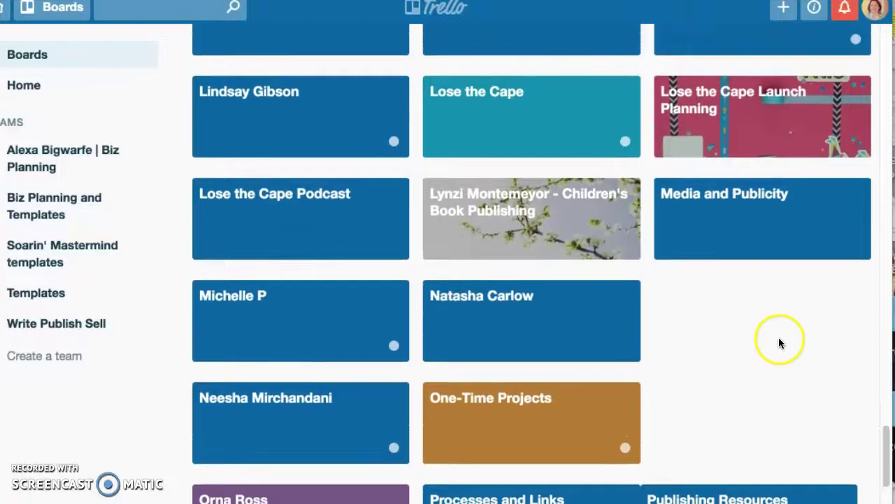
pyautogui.click(294, 234)
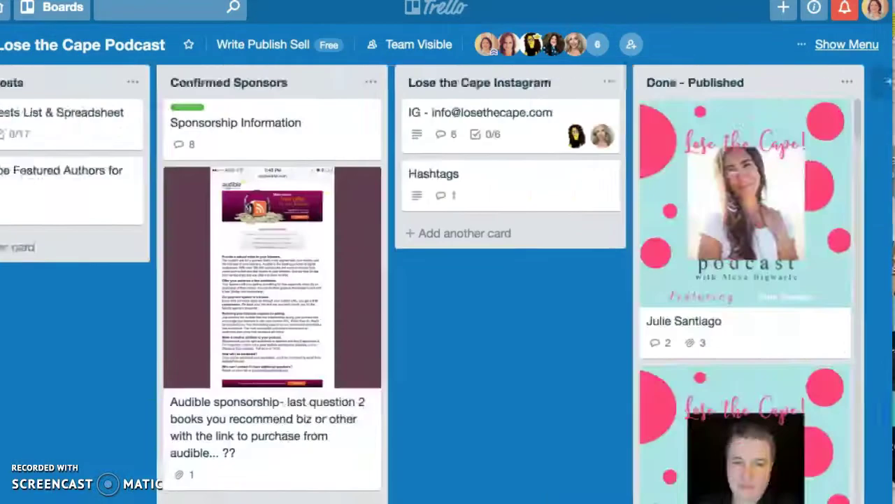
# Add a 'Tasks yet to be done' list and open the first Done - Published card
pyautogui.hscroll(3, 742, 112)
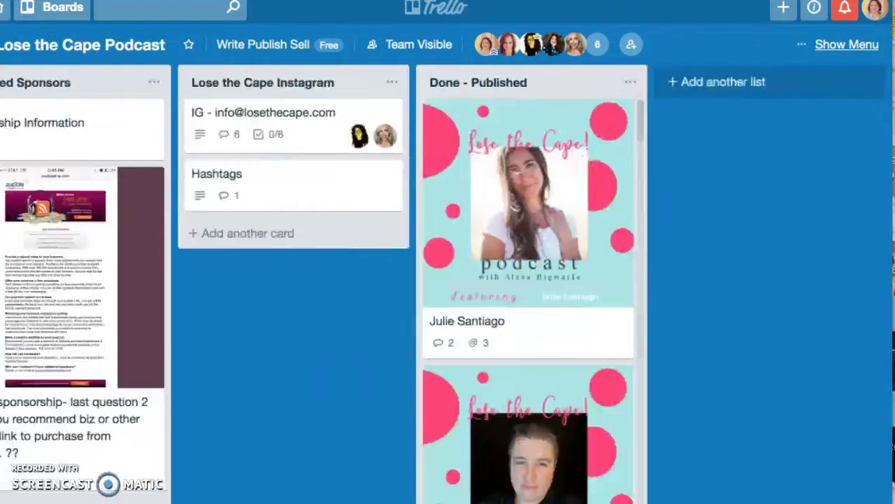
pyautogui.click(733, 81)
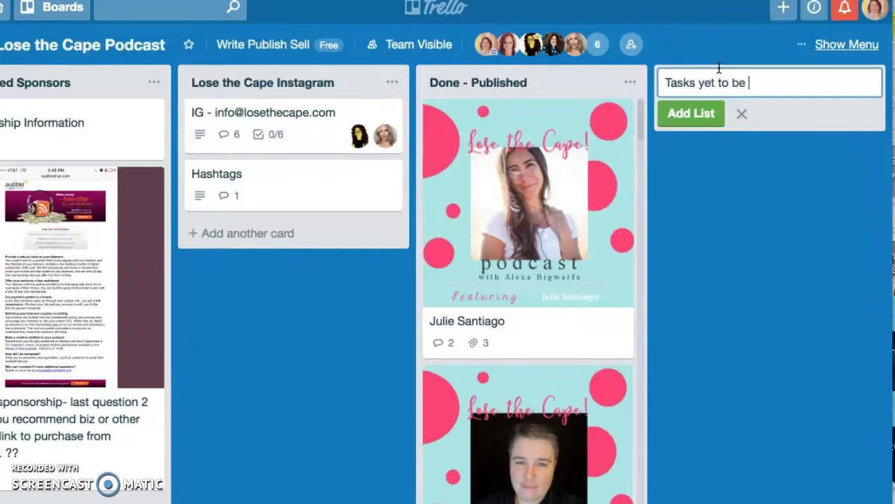
pyautogui.press('Return')
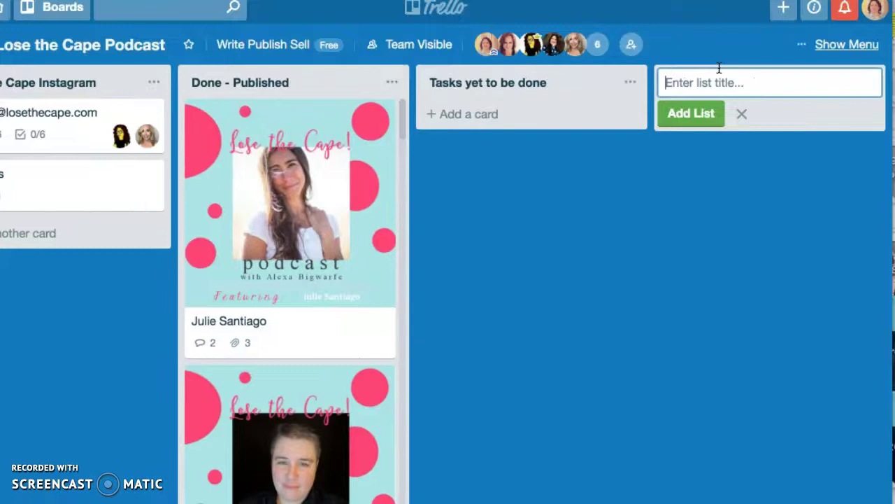
pyautogui.click(226, 185)
# Assign a teammate from Board Members to the guest episode card
pyautogui.scroll(-1, 471, 363)
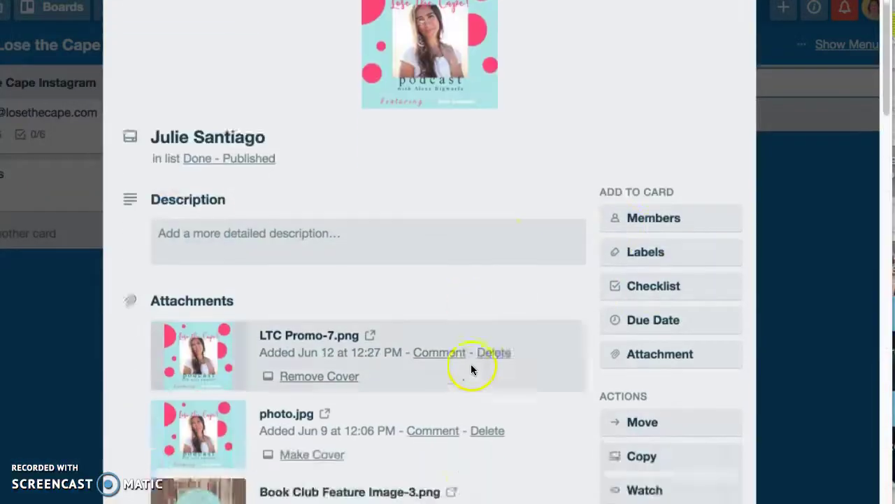
pyautogui.scroll(-3, 471, 369)
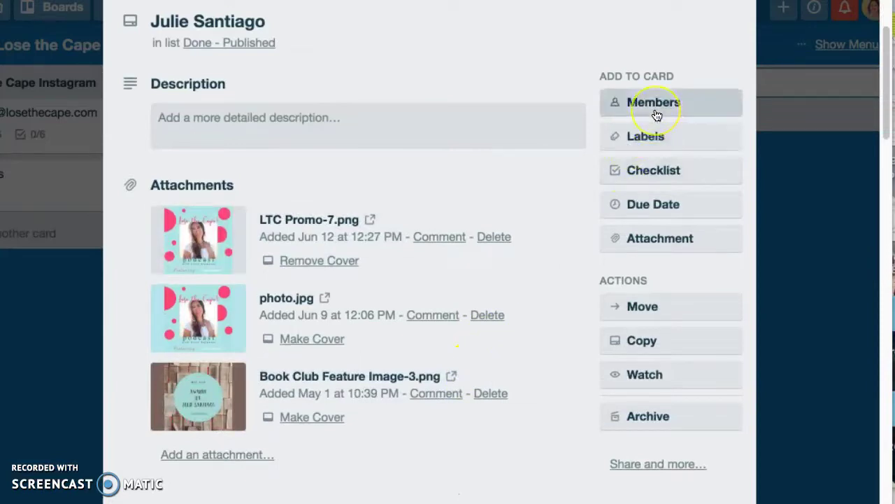
pyautogui.scroll(5, 656, 114)
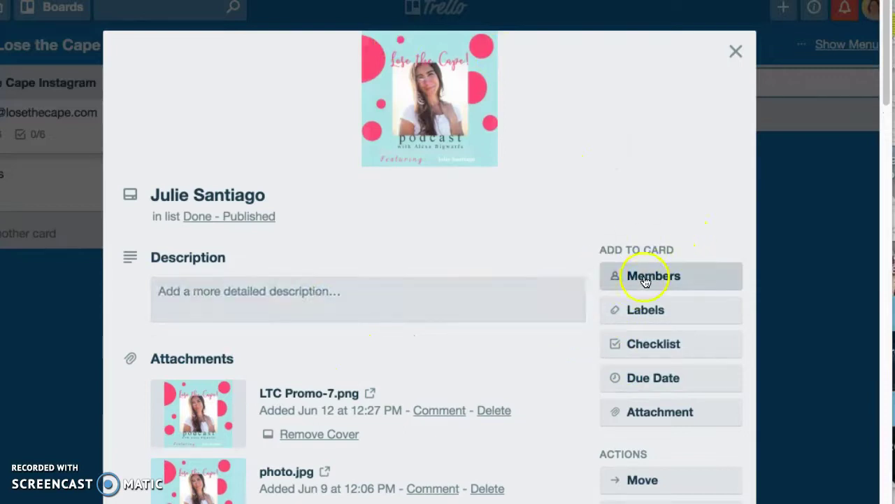
pyautogui.click(645, 278)
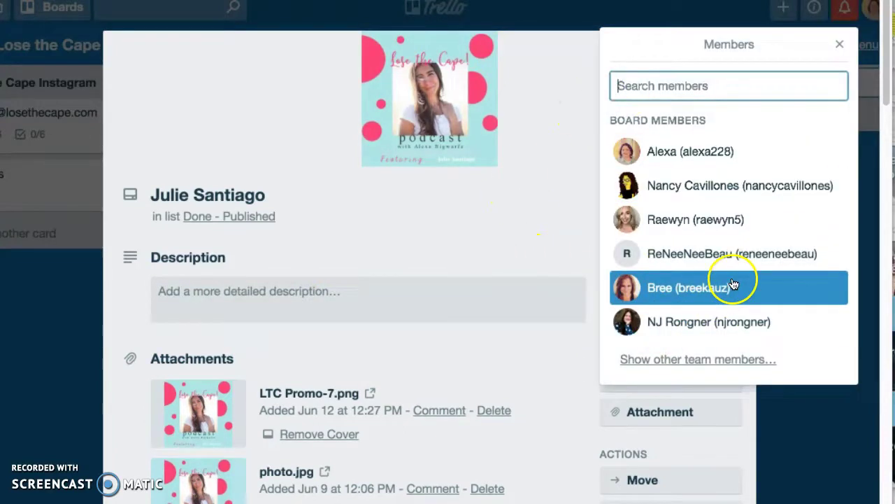
pyautogui.click(672, 286)
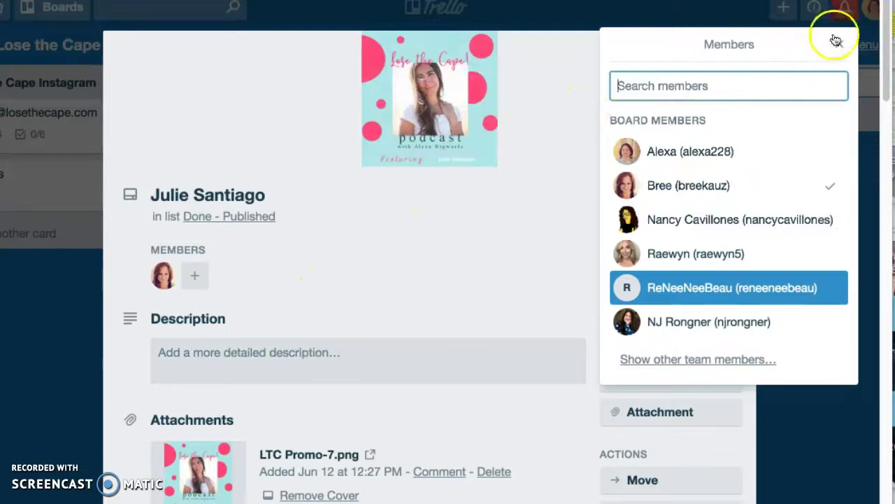
pyautogui.click(234, 345)
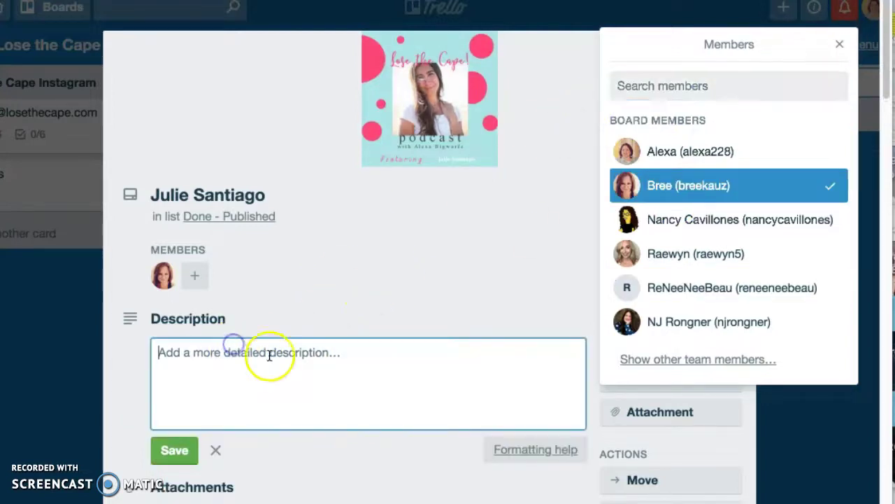
pyautogui.click(833, 45)
pyautogui.scroll(-5, 450, 342)
pyautogui.scroll(-7, 373, 340)
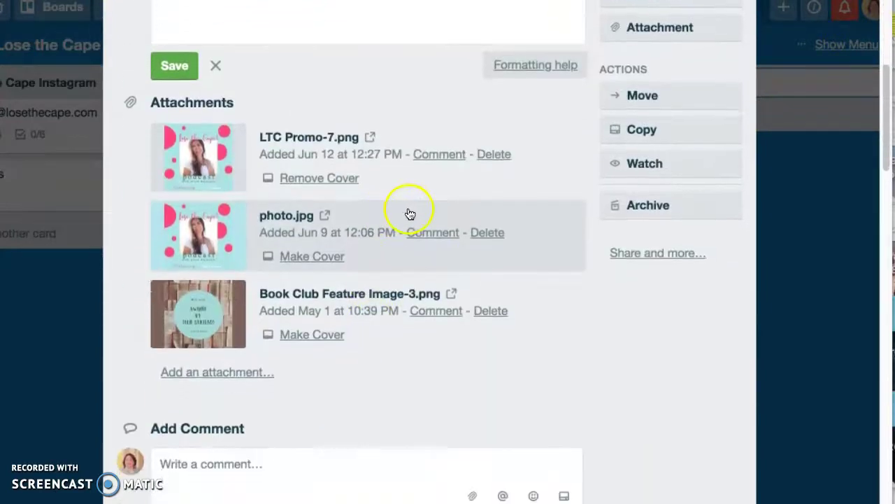
pyautogui.scroll(1, 404, 210)
pyautogui.click(294, 110)
pyautogui.write('@br')
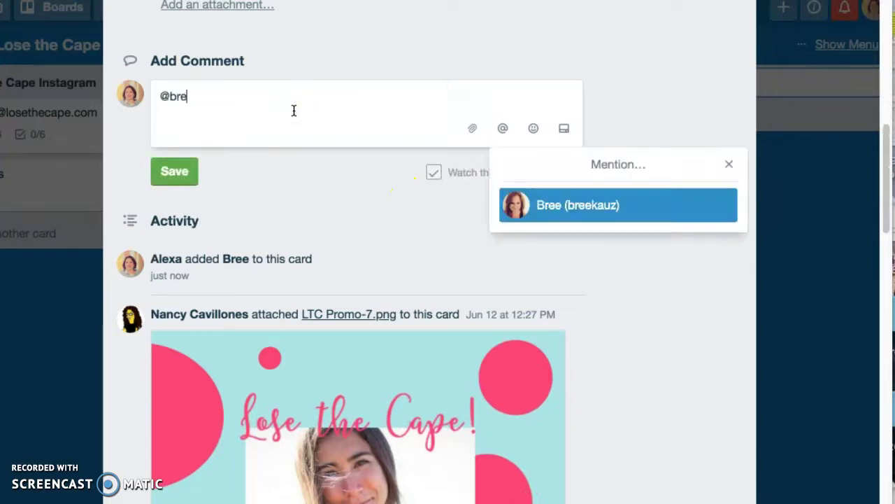
pyautogui.write('e')
pyautogui.click(565, 203)
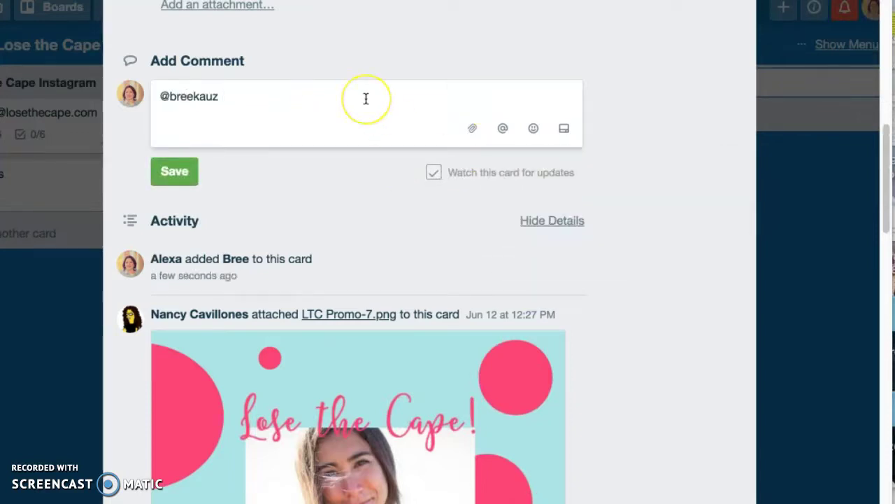
pyautogui.write('@nan')
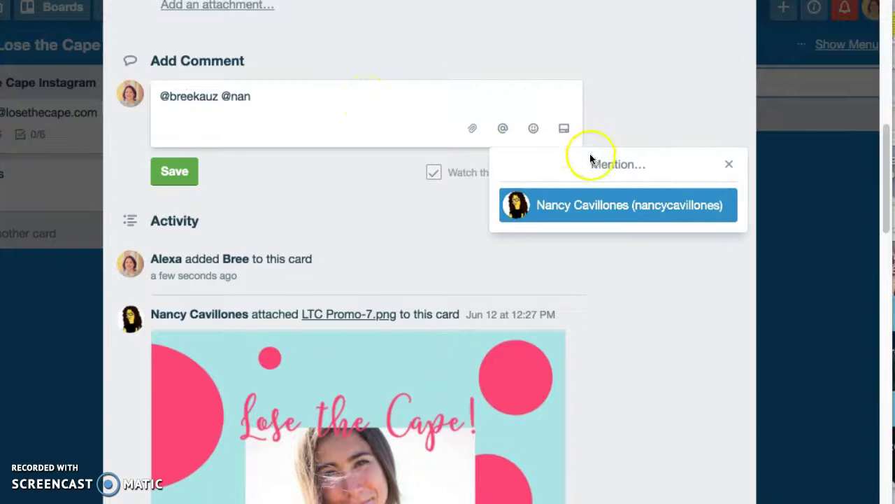
pyautogui.click(585, 206)
# Drop the unfinished mention and post the comment 'this is a test comment'
pyautogui.write('@boa')
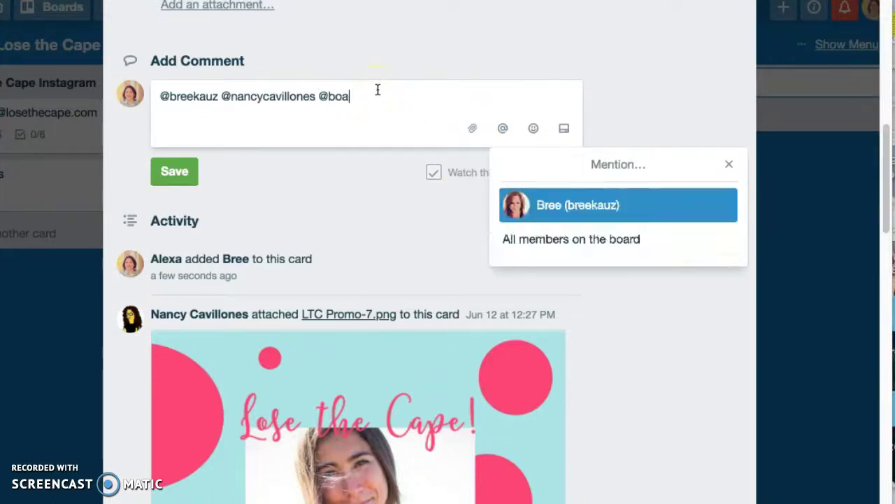
pyautogui.press('BackSpace')
pyautogui.press('BackSpace')
pyautogui.press('BackSpace')
pyautogui.press('BackSpace')
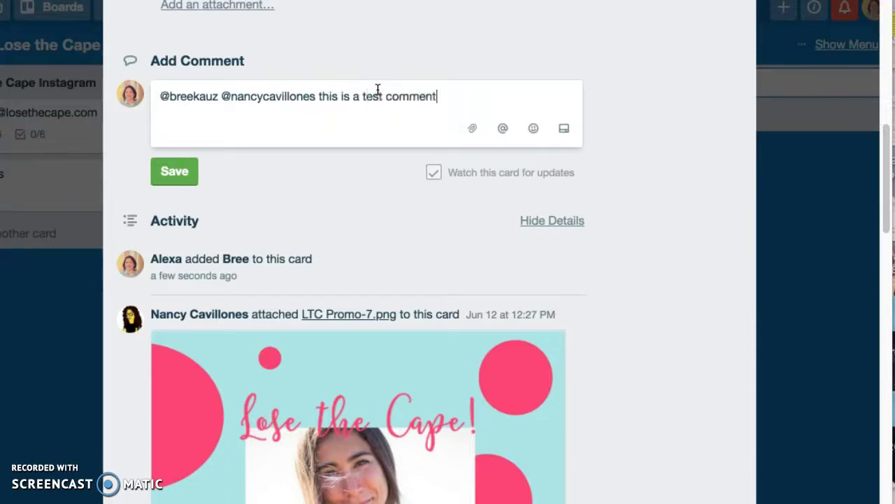
pyautogui.press('Return')
pyautogui.click(170, 188)
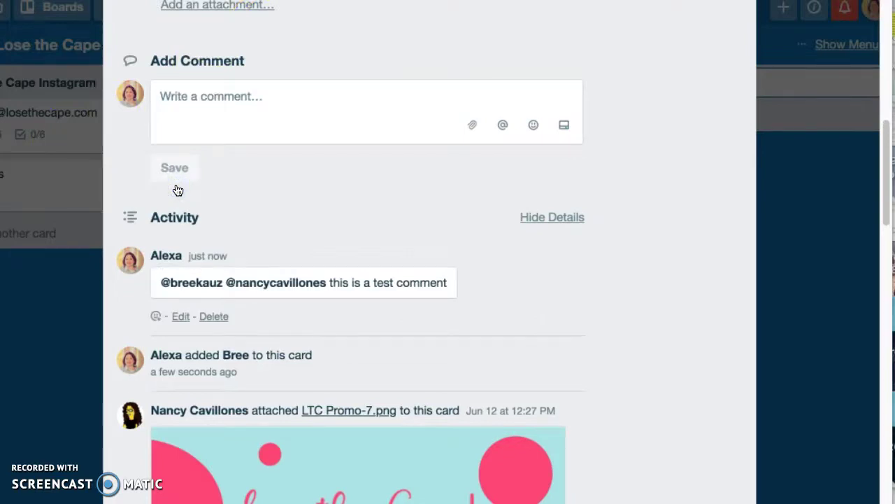
pyautogui.scroll(-1, 246, 216)
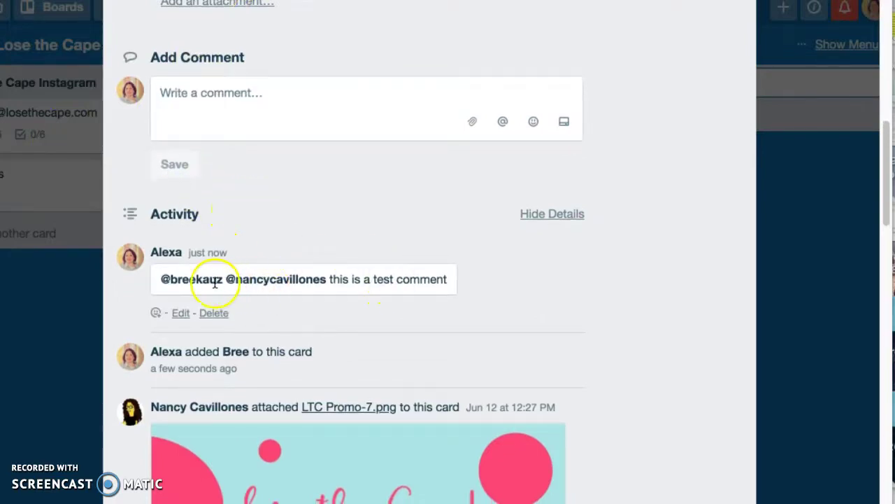
pyautogui.scroll(-10, 505, 315)
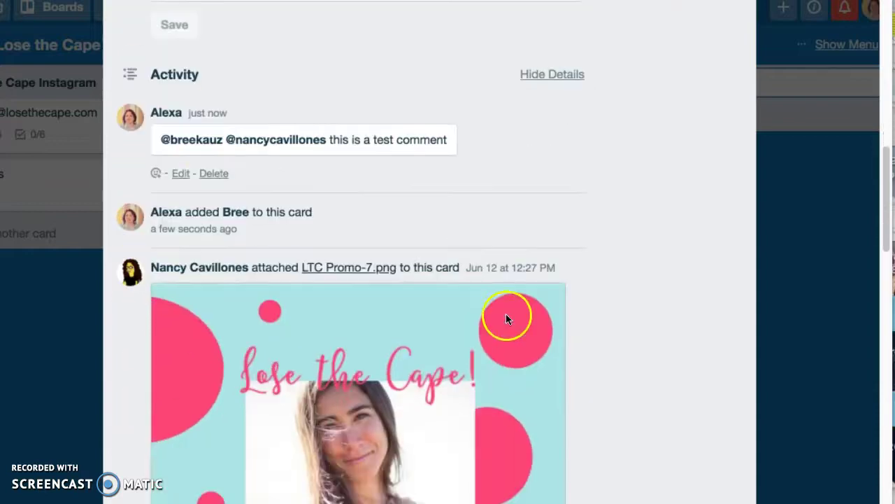
pyautogui.scroll(7, 510, 315)
pyautogui.scroll(10, 589, 294)
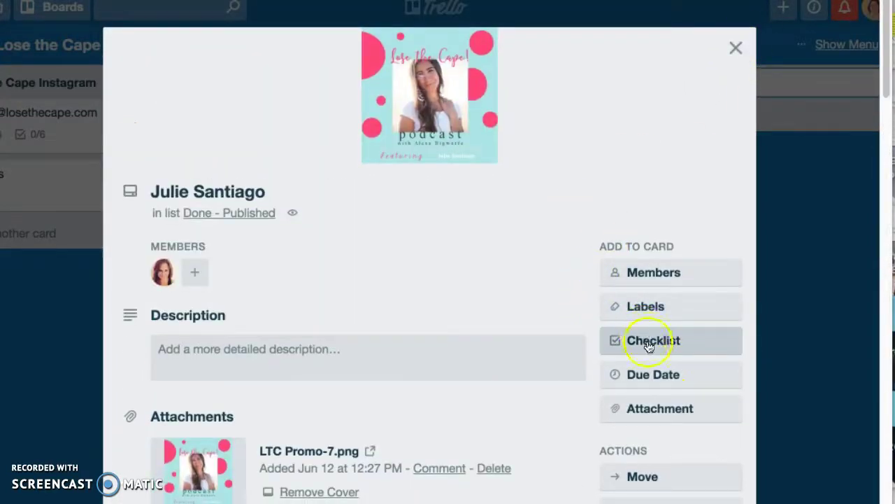
# Add the red label to the card and rename it 'Ready to send to guest'
pyautogui.click(654, 306)
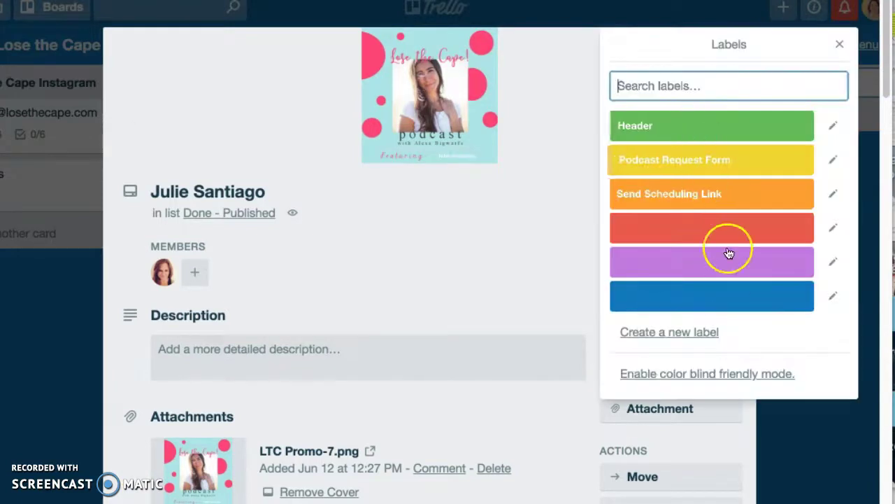
pyautogui.click(690, 225)
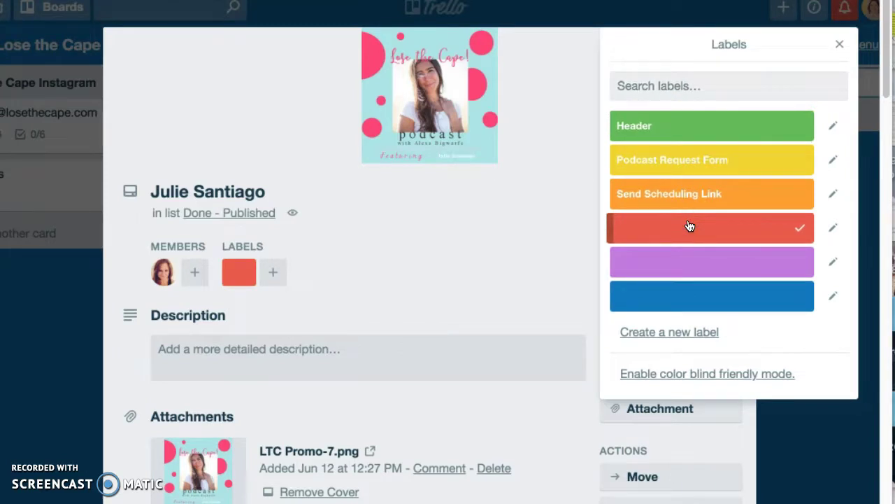
pyautogui.click(834, 235)
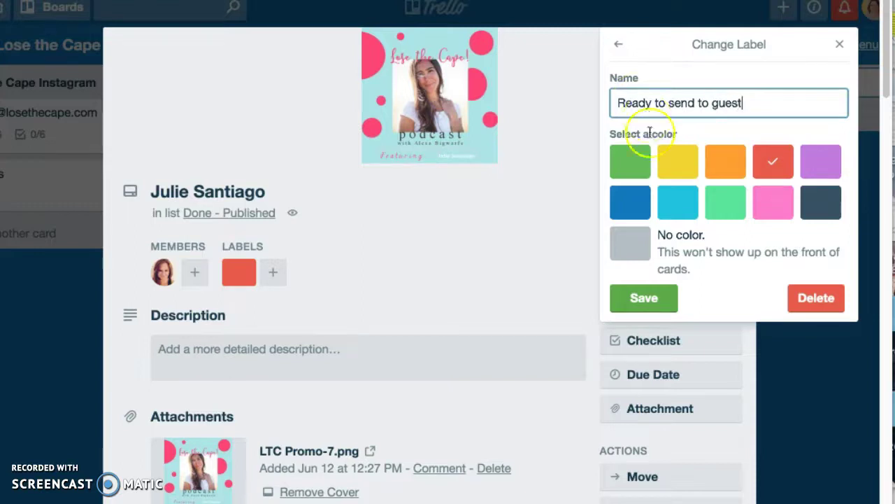
pyautogui.click(644, 297)
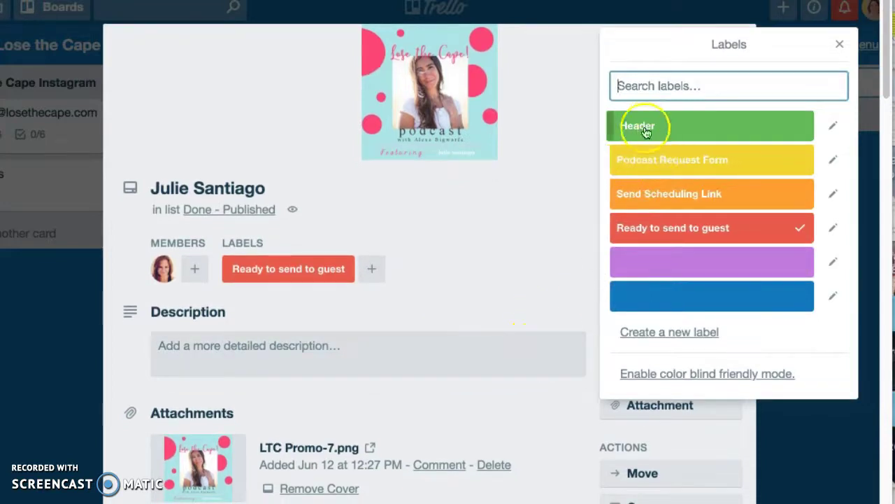
# Dismiss the Labels popup and close the episode card back to the Lose the Cape Podcast board
pyautogui.click(839, 44)
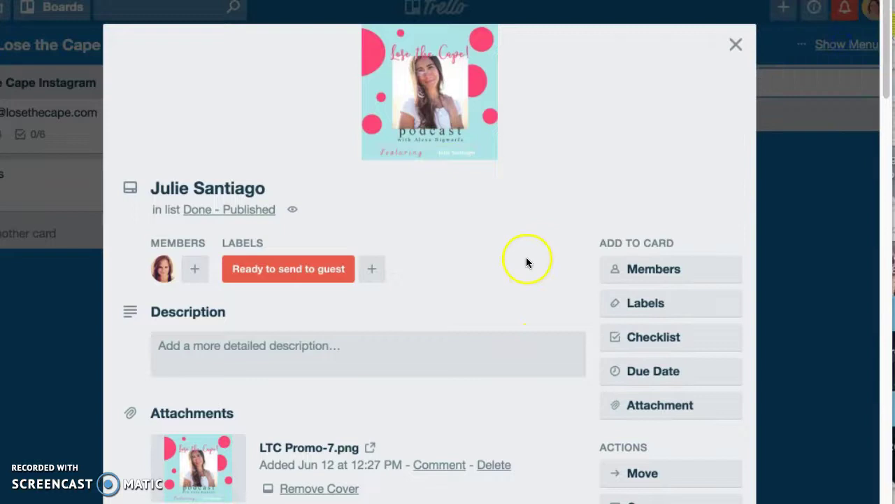
pyautogui.scroll(-4, 482, 357)
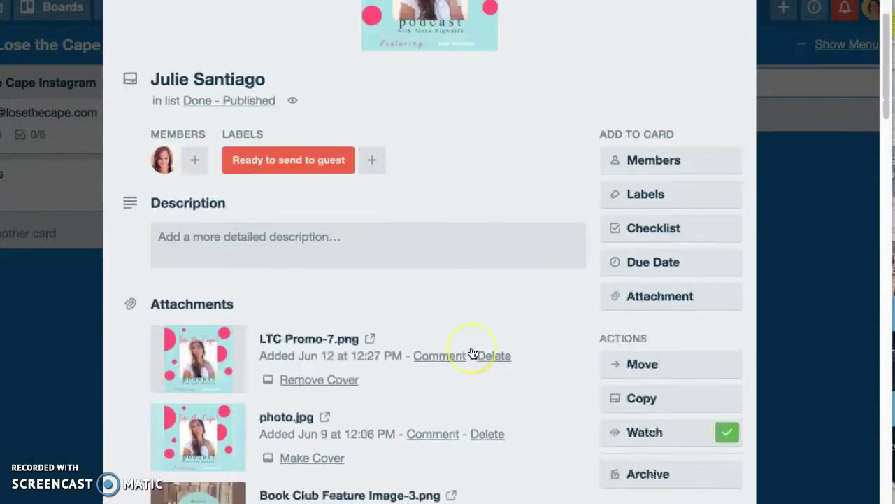
pyautogui.scroll(-9, 471, 354)
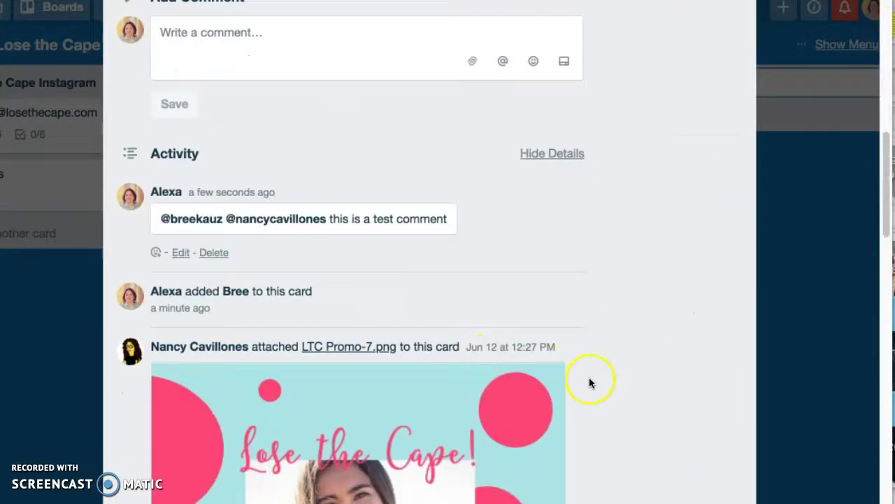
pyautogui.scroll(-8, 523, 394)
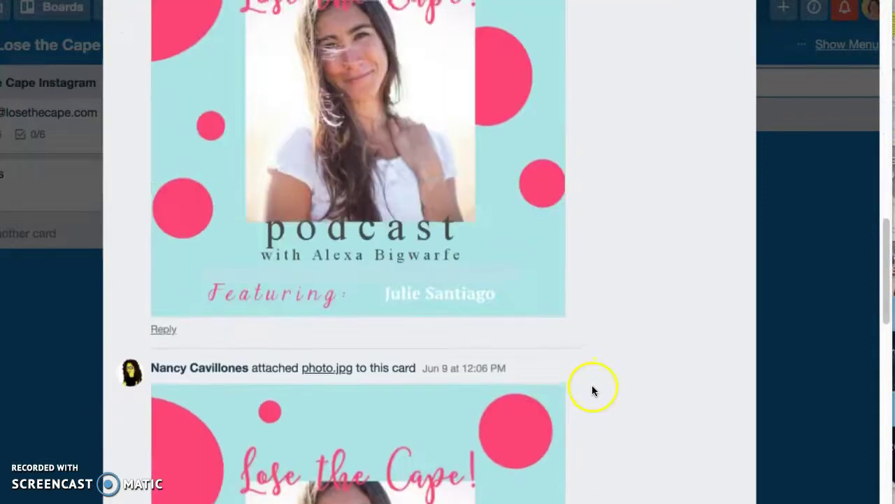
pyautogui.scroll(15, 592, 384)
pyautogui.click(735, 51)
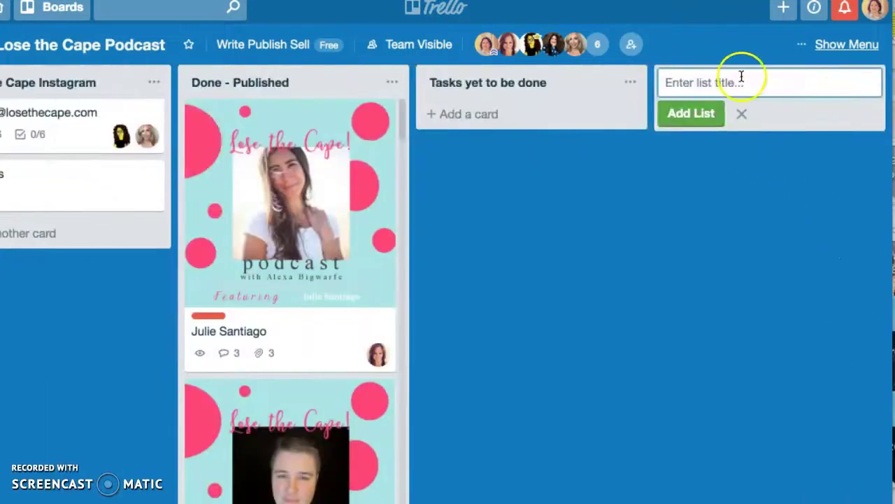
# Create an empty list for a teammate's questions to the right of Tasks yet to be done
pyautogui.click(741, 75)
pyautogui.write('Br')
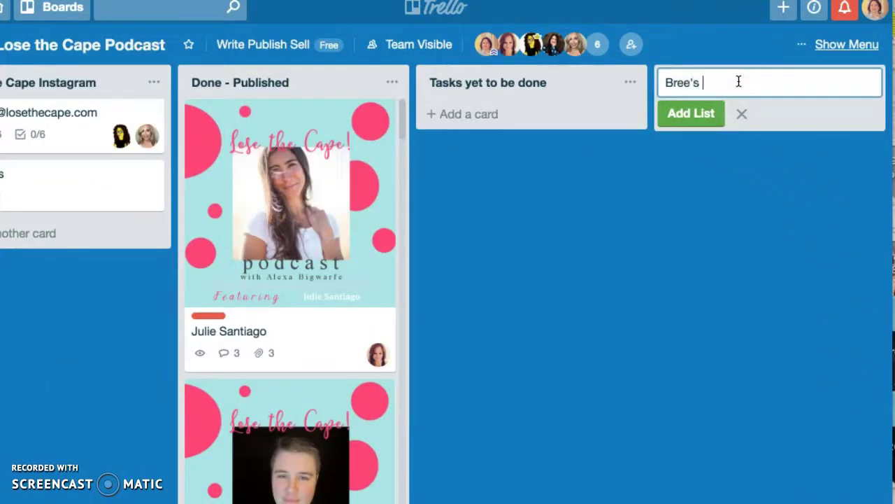
pyautogui.write("ee's questions")
pyautogui.press('Return')
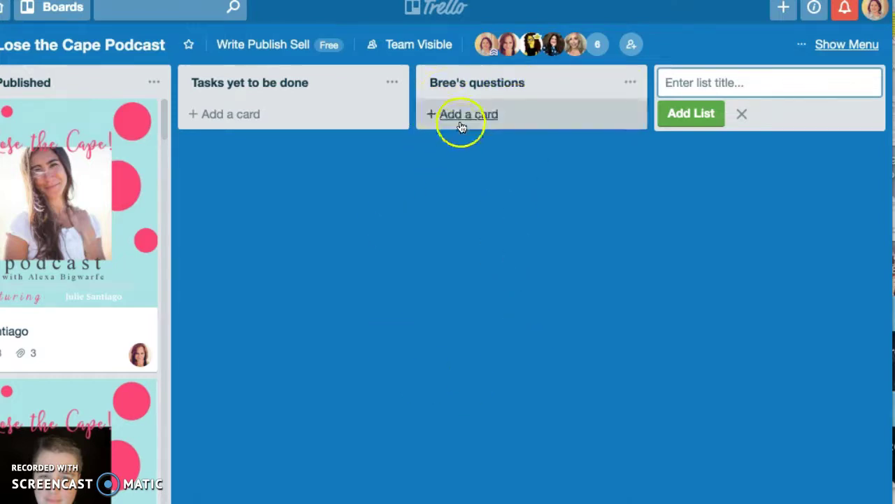
pyautogui.click(226, 114)
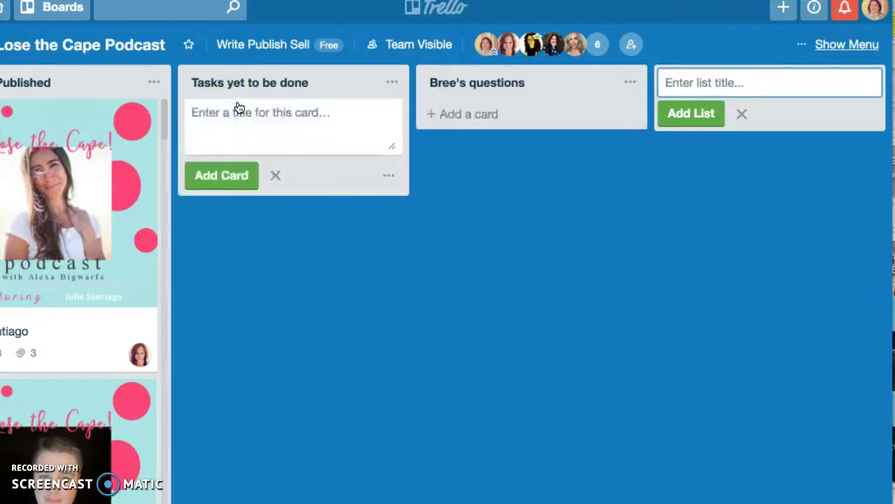
# In Tasks yet to be done, add the previous-guests email card and the spreadsheet email card, then open the spreadsheet one
pyautogui.write('Find all of the email a')
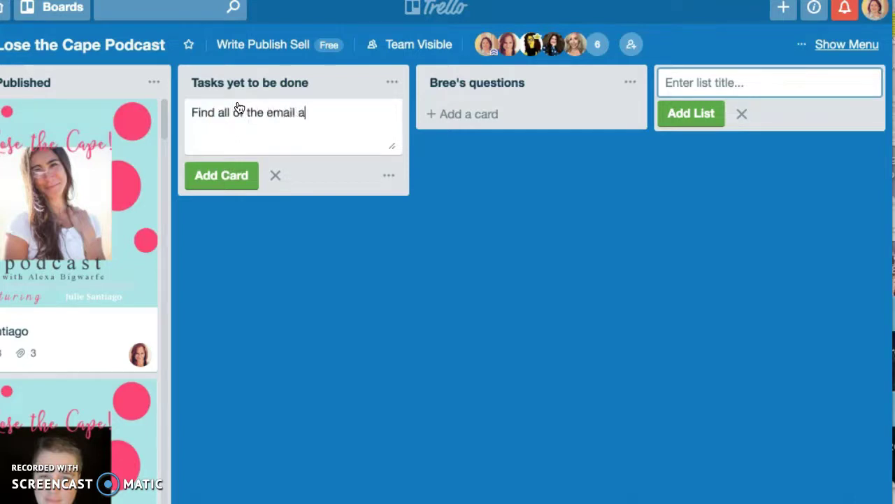
pyautogui.write('previous guests')
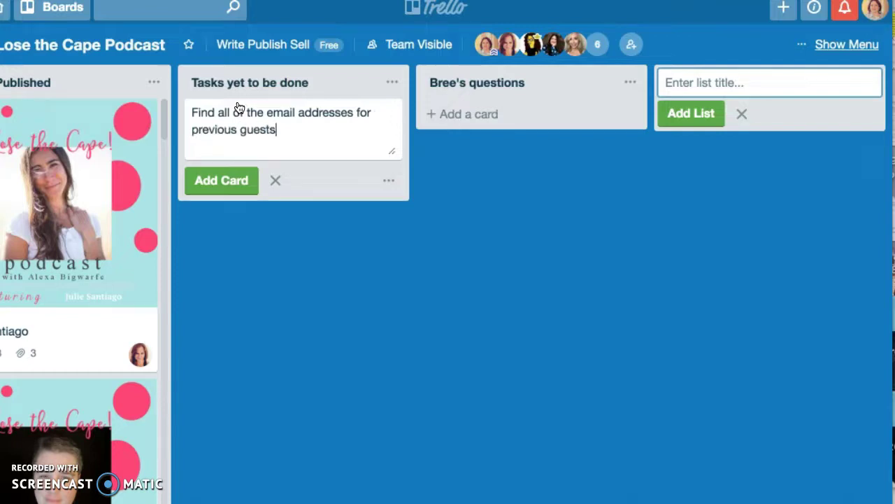
pyautogui.press('Return')
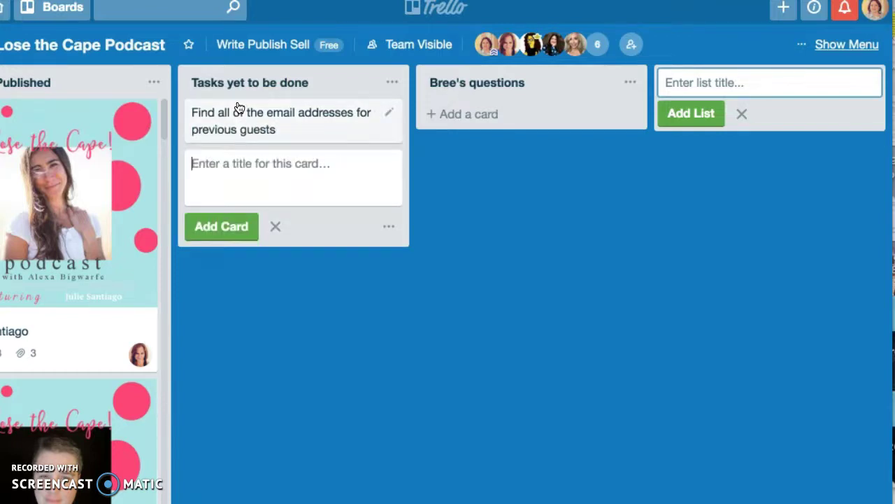
pyautogui.write('Add email addresses to the')
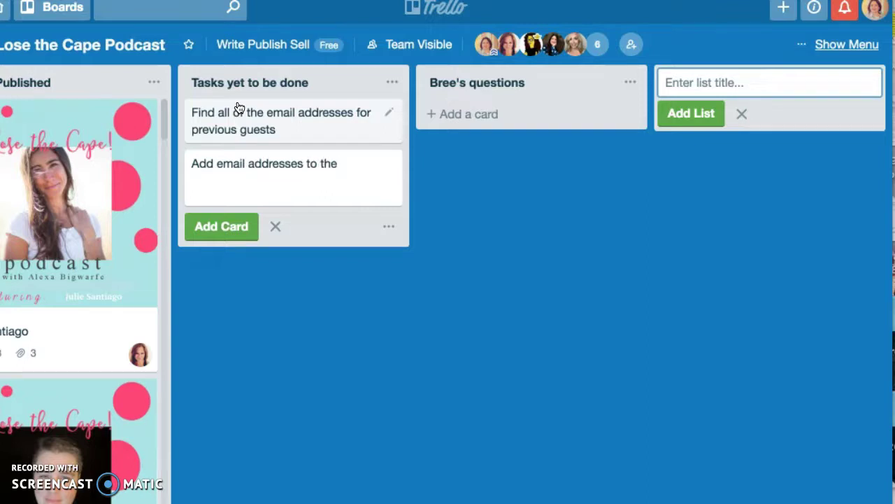
pyautogui.write('shet')
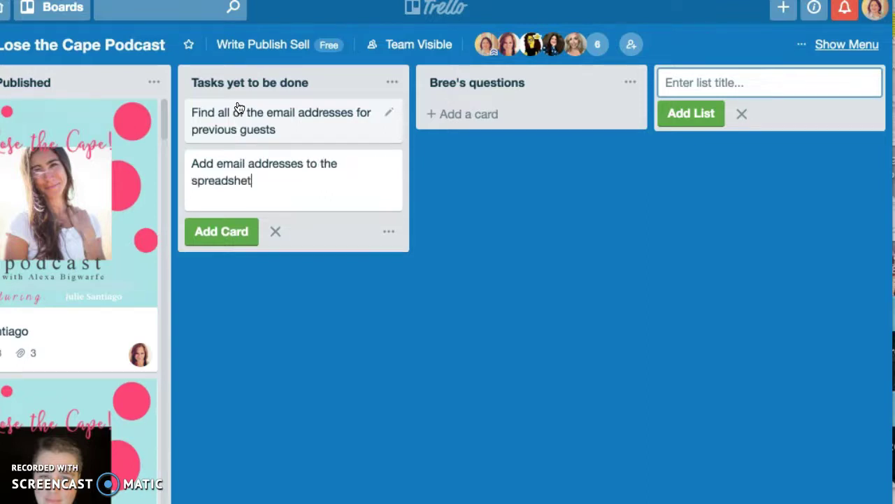
pyautogui.write('t')
pyautogui.press('Return')
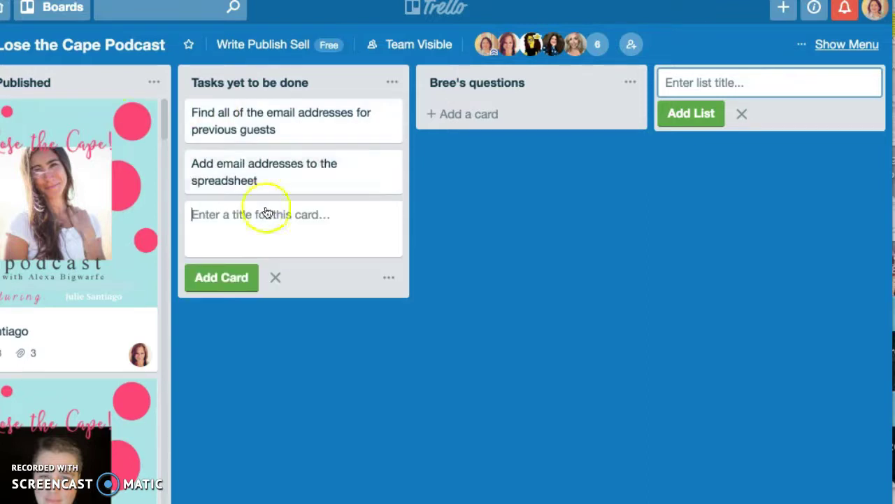
pyautogui.click(266, 177)
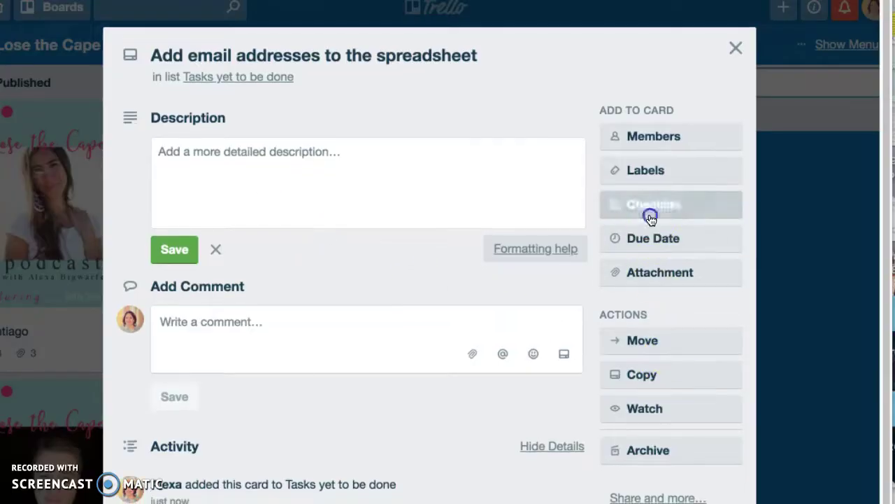
# Create the 'Add guests to spreadsheet' checklist with items 'Create spreadsheet' and 'link spreadsheet here'
pyautogui.click(651, 209)
pyautogui.write('Add guests to spreadsheet')
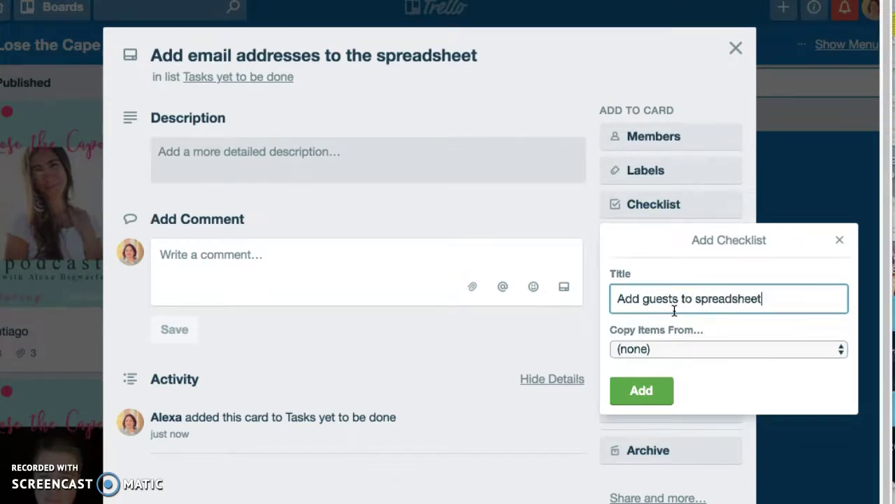
pyautogui.press('Return')
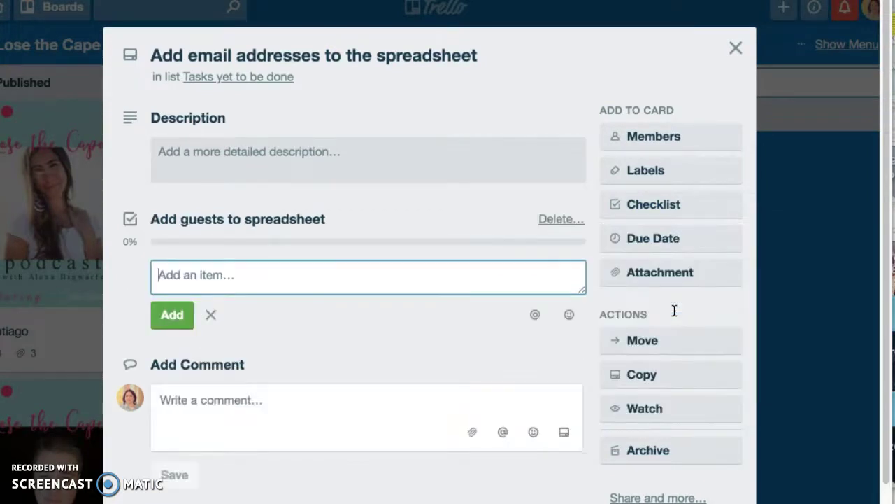
pyautogui.write('Create spread')
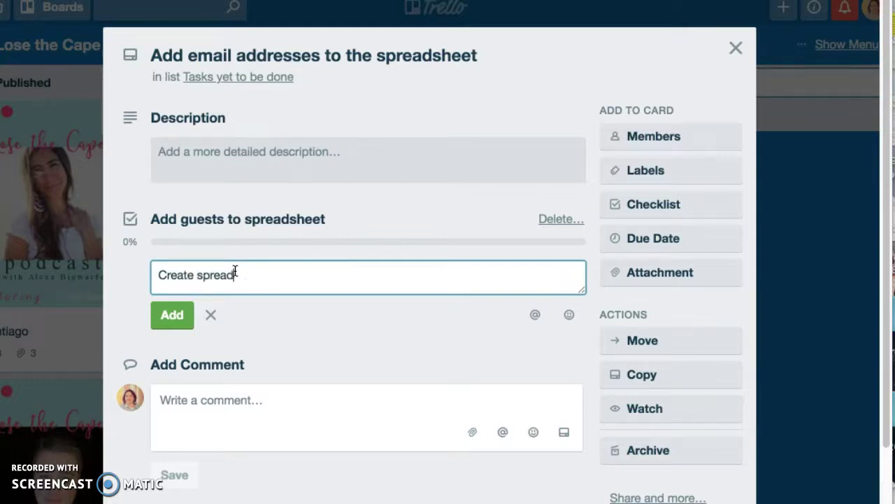
pyautogui.write('sheet')
pyautogui.press('Return')
pyautogui.write('lin')
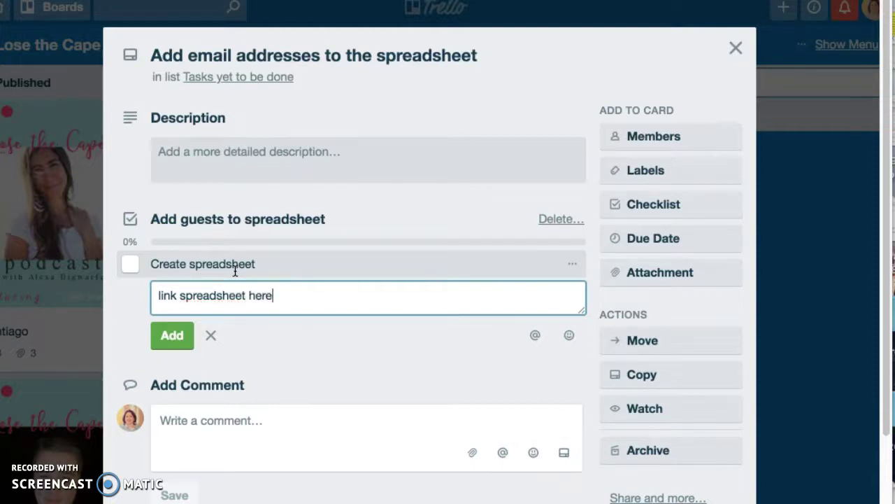
pyautogui.press('Return')
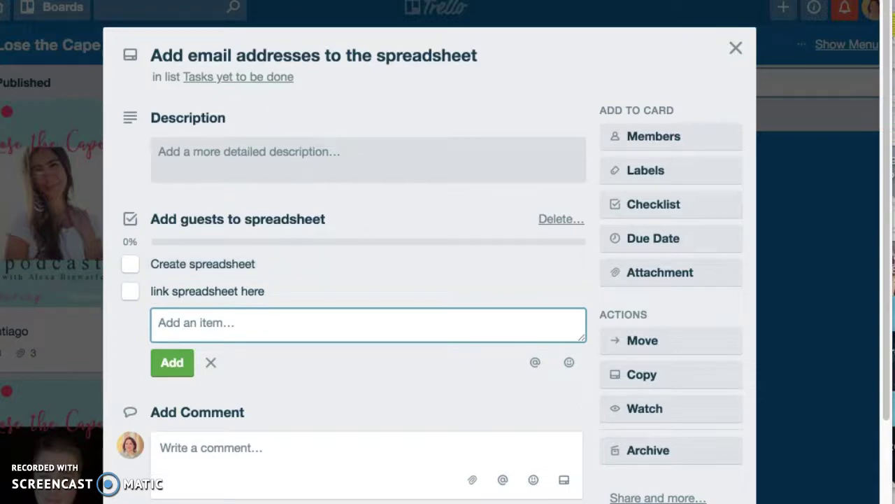
# Load trello.com in a new browser tab
pyautogui.hotkey('ctrl', 't')
pyautogui.write('trello.com')
pyautogui.press('Return')
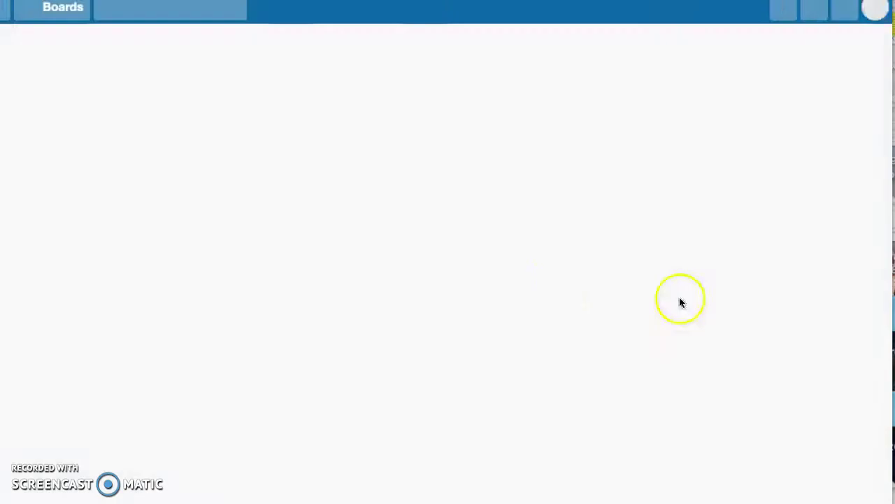
# Scroll down the Boards page and open the Lose the Cape Podcast board
pyautogui.scroll(-10, 501, 301)
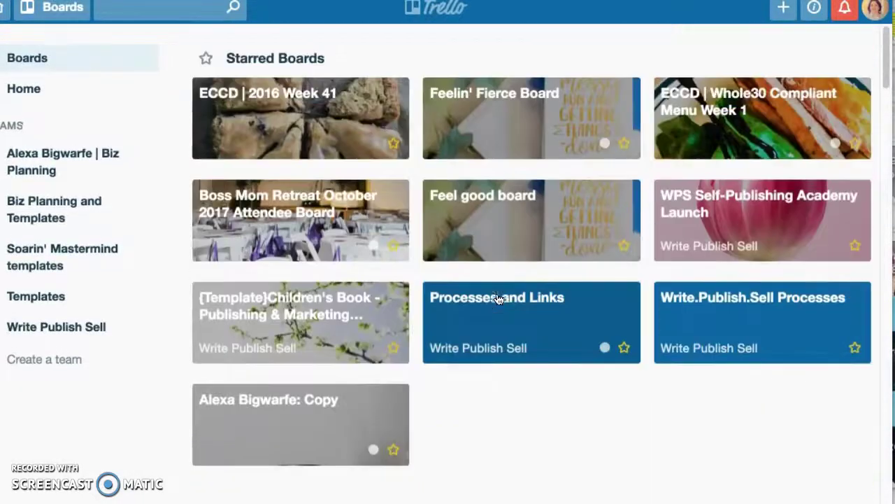
pyautogui.scroll(-6, 498, 300)
pyautogui.scroll(-10, 498, 300)
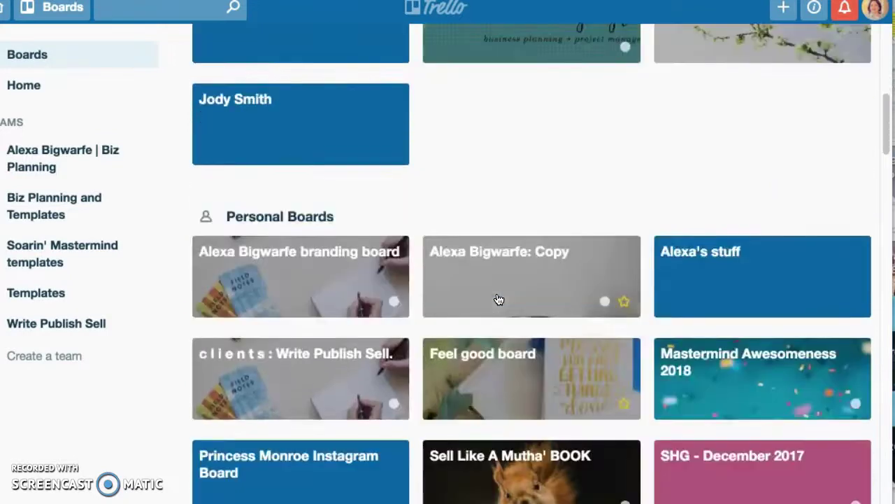
pyautogui.scroll(-12, 498, 299)
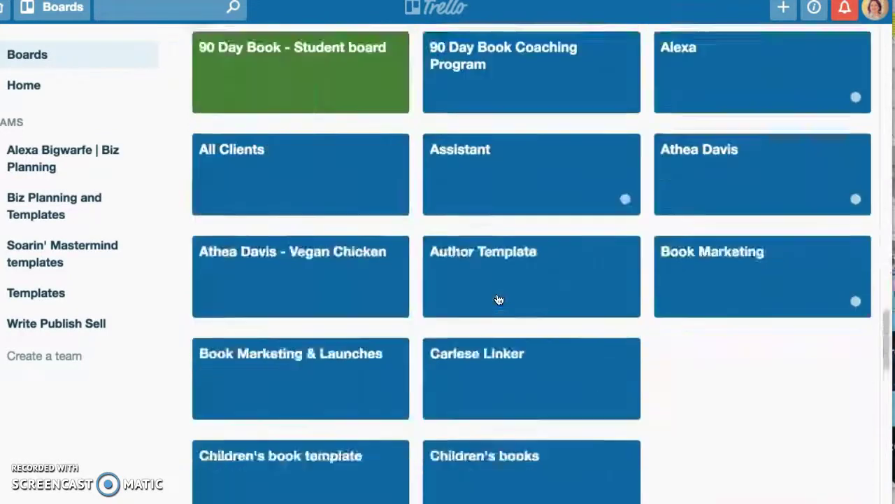
pyautogui.scroll(-5, 499, 299)
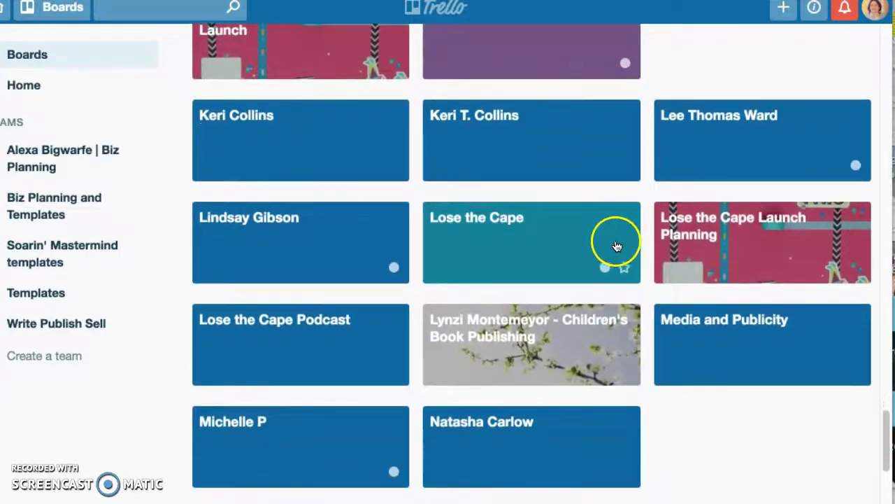
pyautogui.click(308, 343)
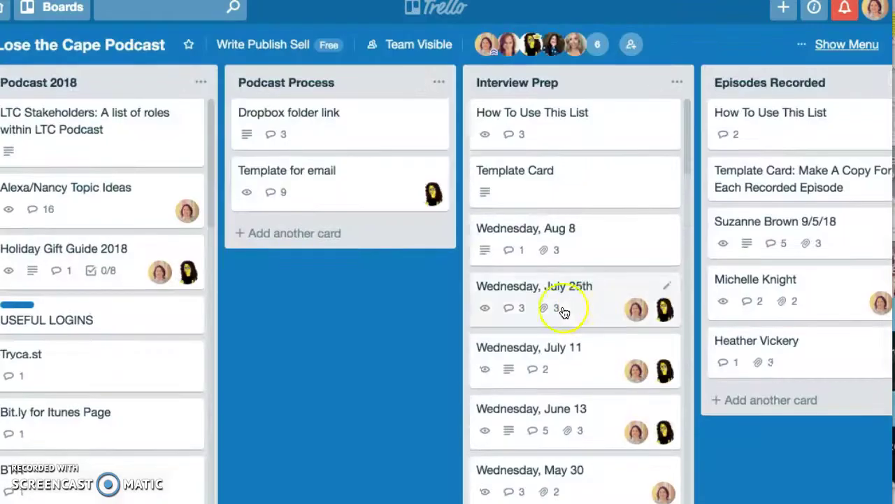
# Scroll the podcast board right until Tasks yet to be done and Bree's questions are visible
pyautogui.hscroll(15, 447, 284)
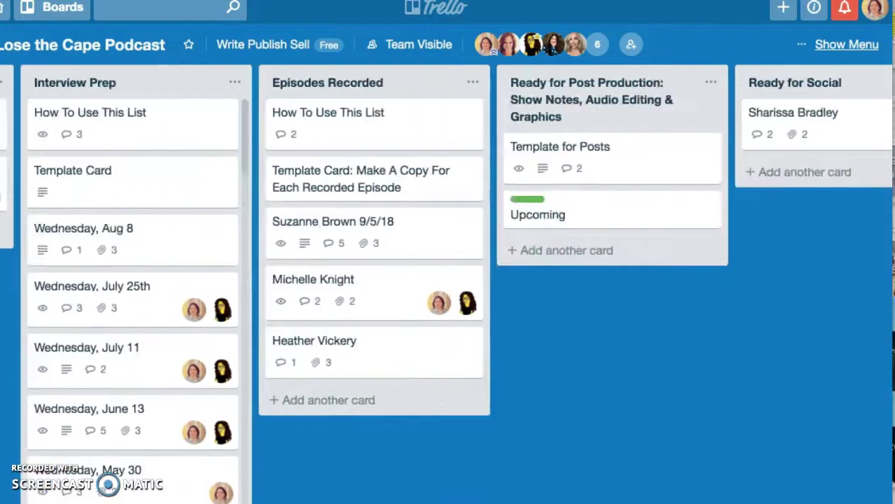
pyautogui.hscroll(10, 448, 284)
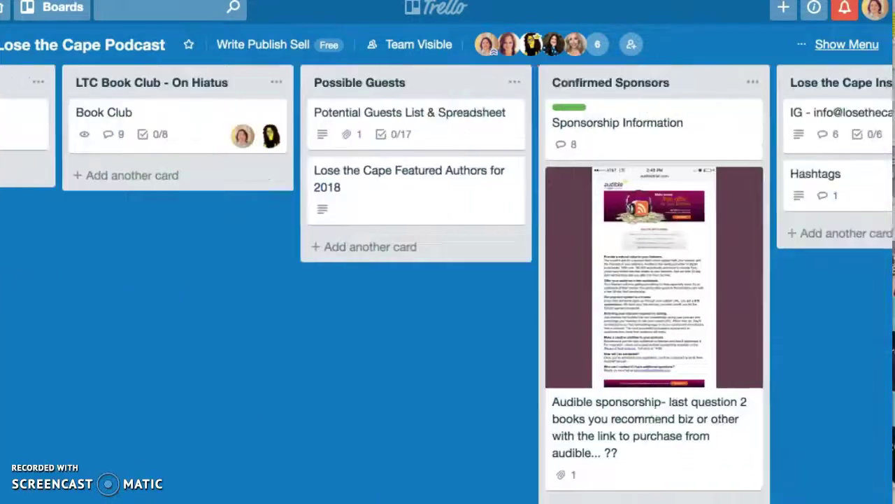
pyautogui.hscroll(7, 448, 284)
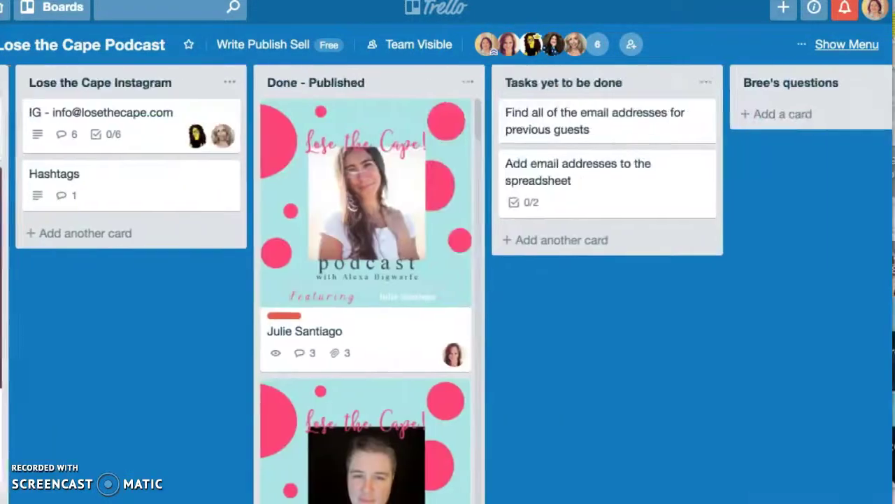
pyautogui.hscroll(4, 448, 284)
pyautogui.hscroll(-8, 486, 265)
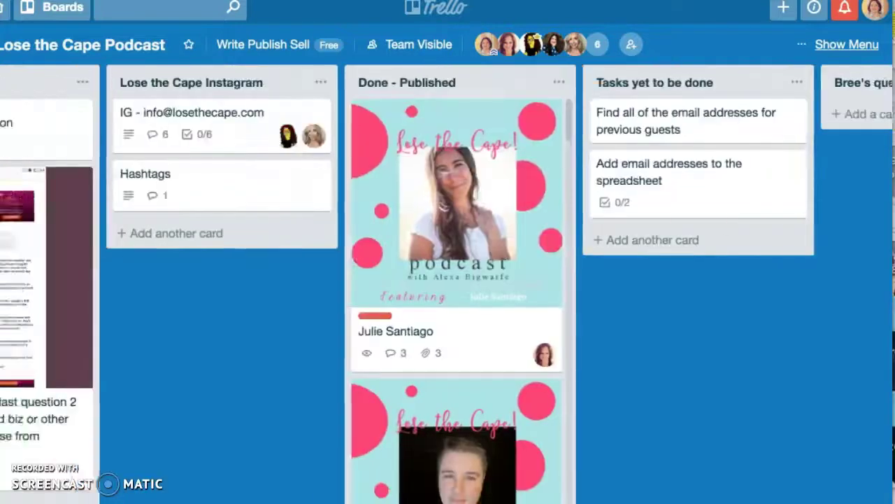
pyautogui.hscroll(2, 486, 266)
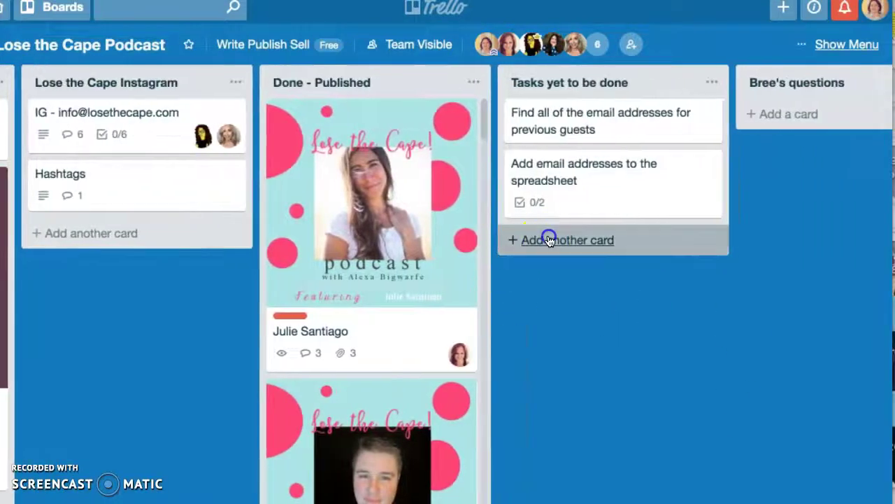
# Add a card named 'spreadsheet' to the Tasks yet to be done list
pyautogui.click(550, 239)
pyautogui.write('spreadshe')
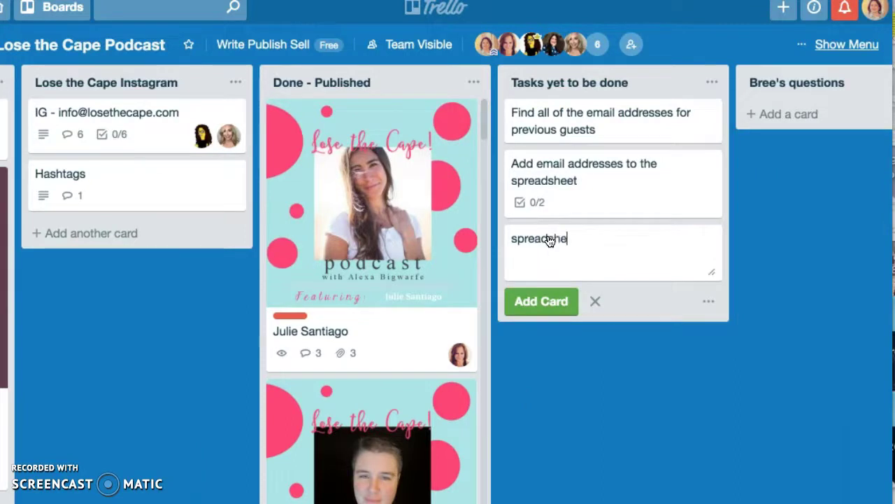
pyautogui.write('et')
pyautogui.press('Return')
# Give the spreadsheet card the description 'upload spreadsheet here' and close it
pyautogui.click(574, 238)
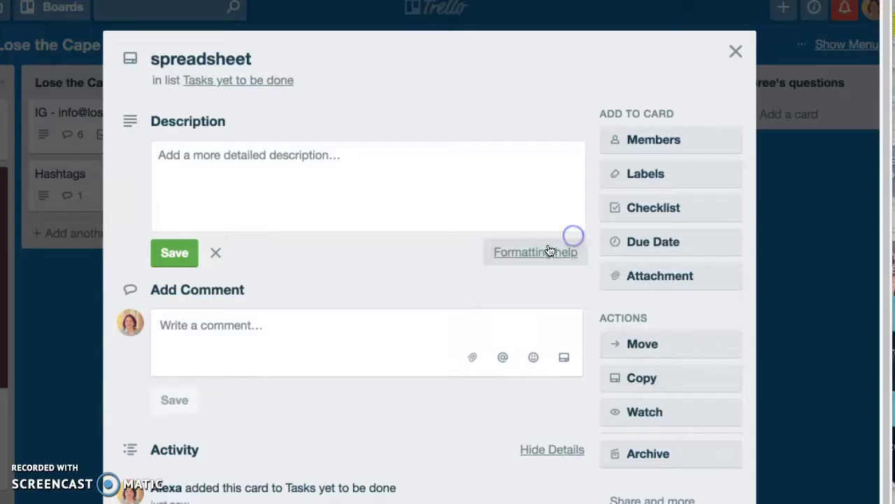
pyautogui.click(277, 158)
pyautogui.write('uploa')
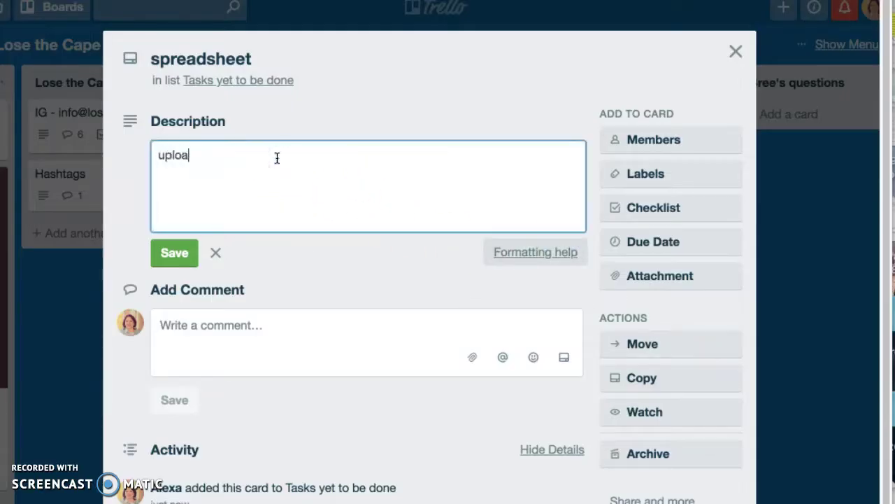
pyautogui.write('d spread')
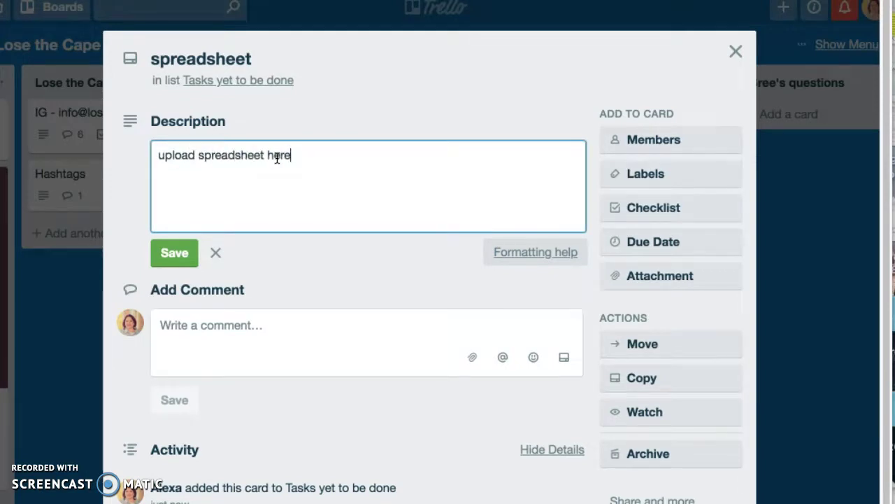
pyautogui.write('sheet here')
pyautogui.press('Return')
pyautogui.click(175, 252)
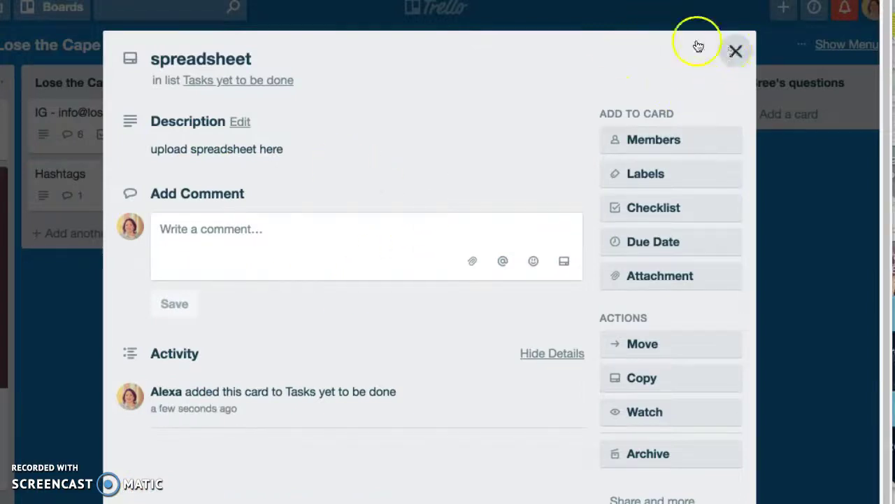
pyautogui.click(735, 51)
# Paste the spreadsheet card's link into 'link spreadsheet here', verify it opens the card, then close
pyautogui.click(606, 175)
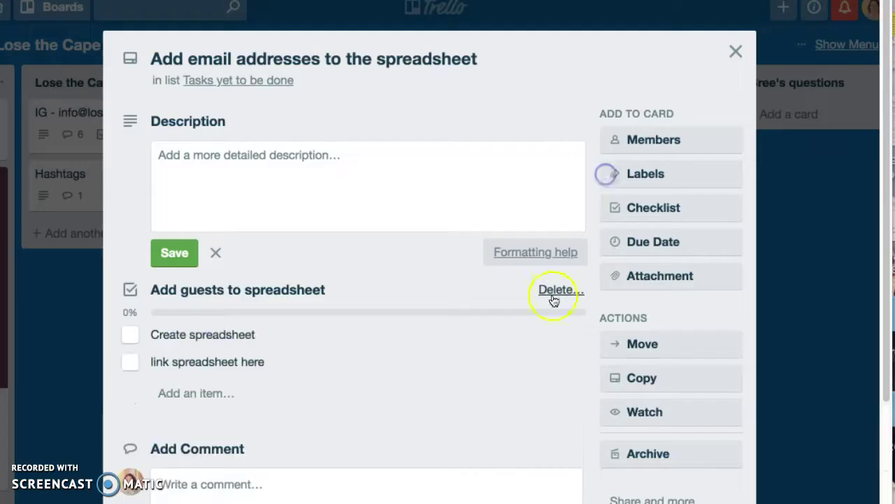
pyautogui.click(306, 362)
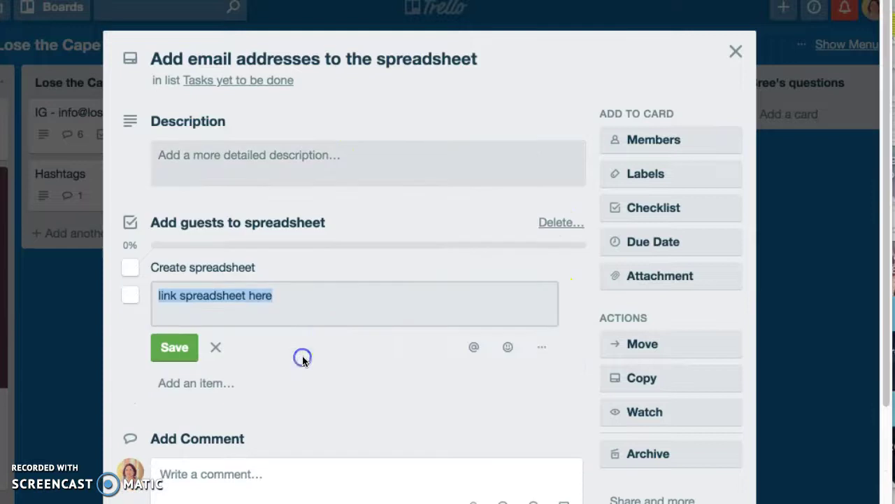
pyautogui.click(299, 296)
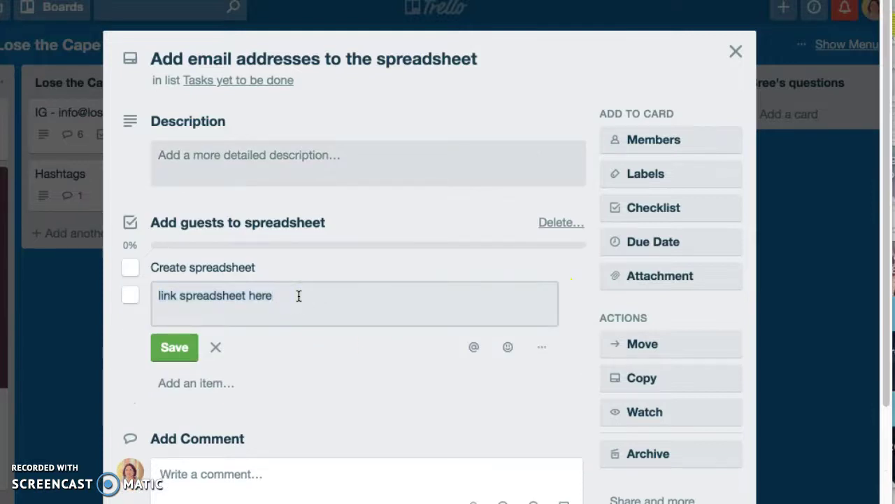
pyautogui.click(157, 345)
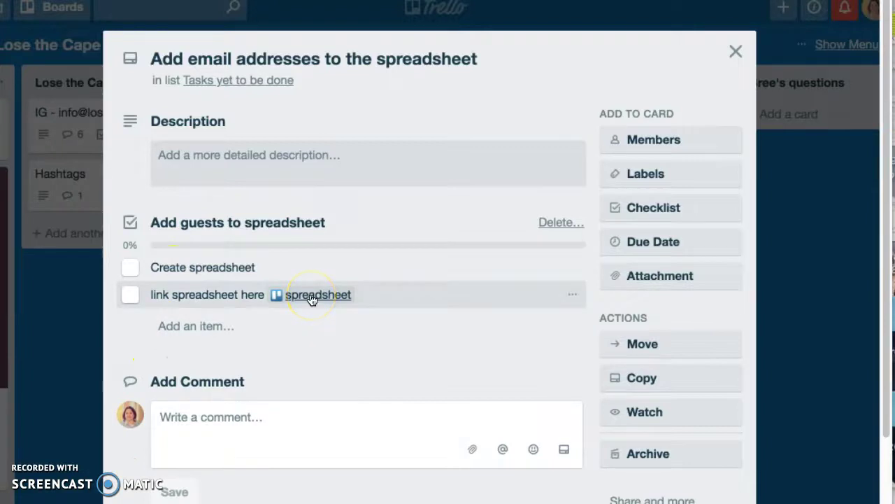
pyautogui.click(312, 297)
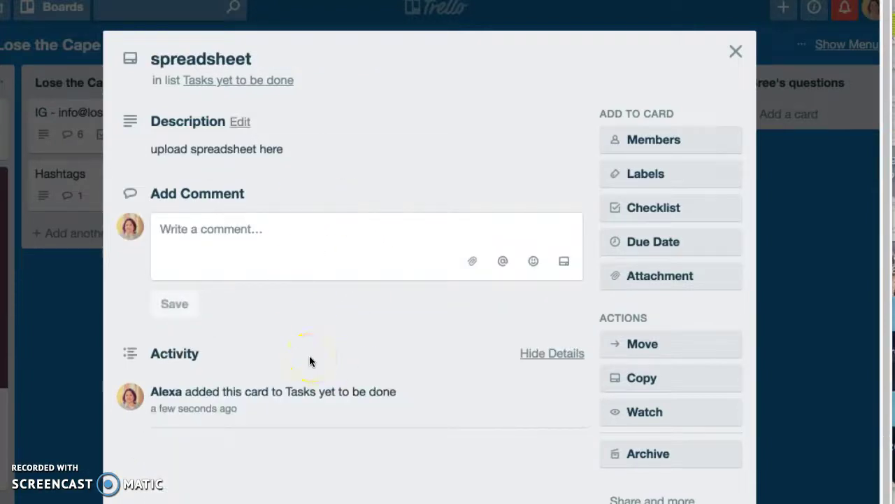
pyautogui.click(732, 51)
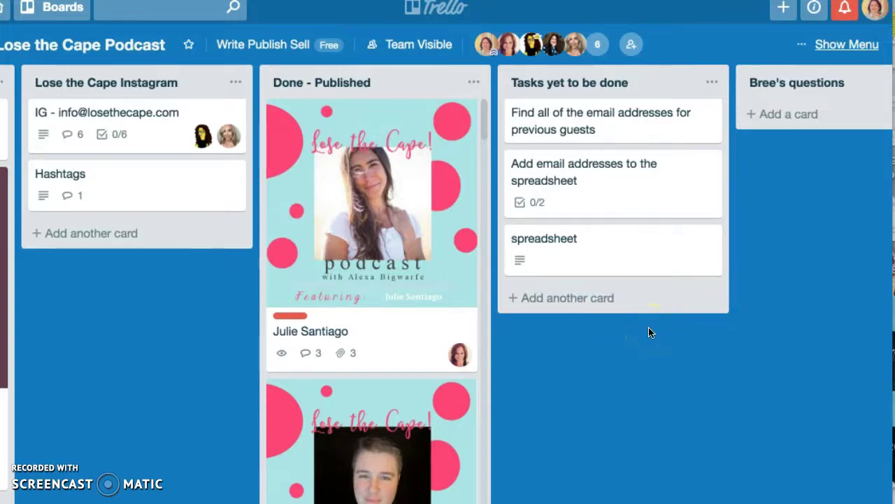
# Check and dismiss notifications, then bring up the board's Add Members form
pyautogui.click(847, 8)
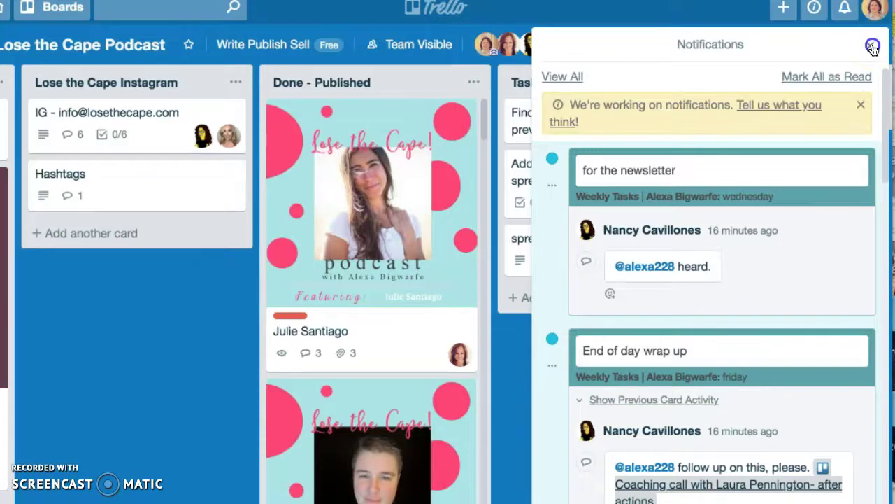
pyautogui.click(872, 46)
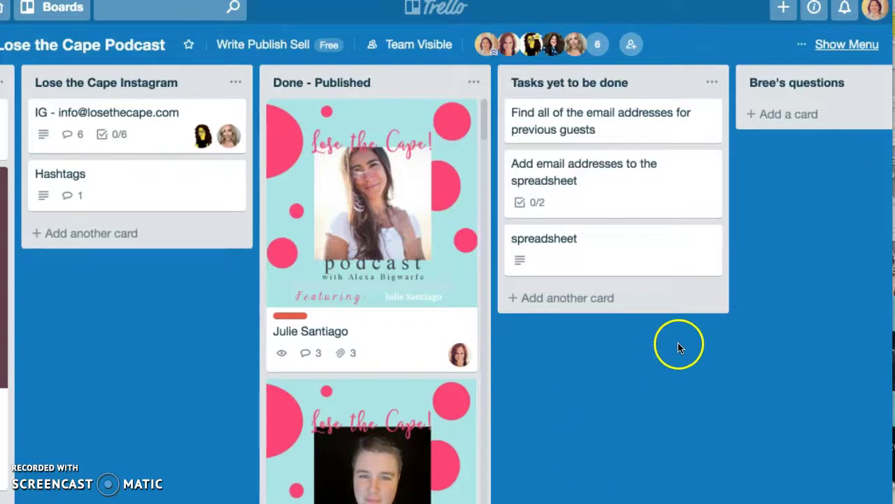
pyautogui.click(634, 44)
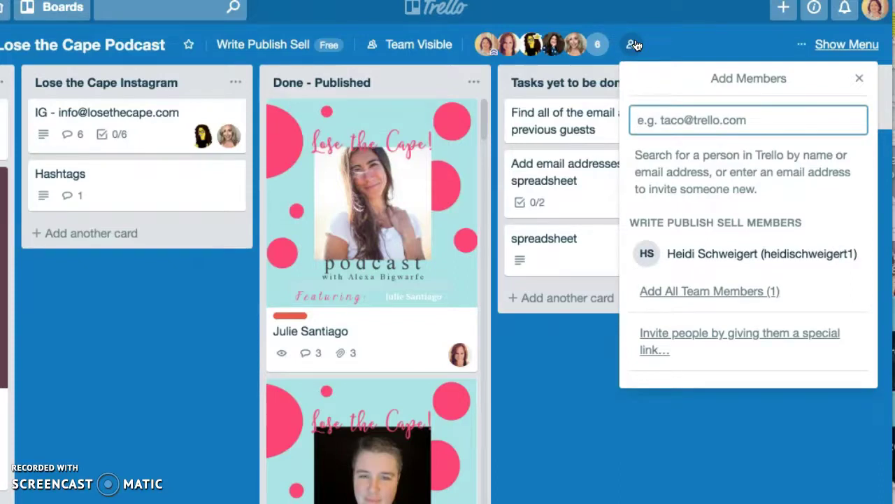
pyautogui.click(858, 79)
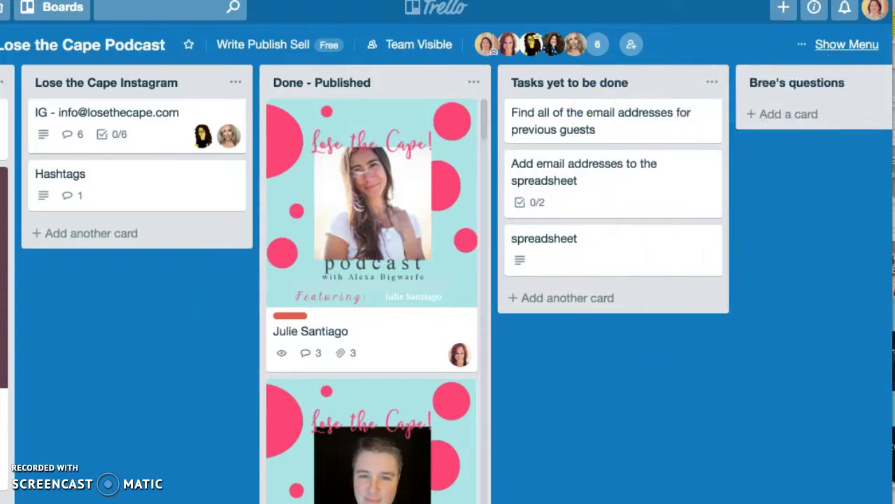
pyautogui.hscroll(-20, 448, 284)
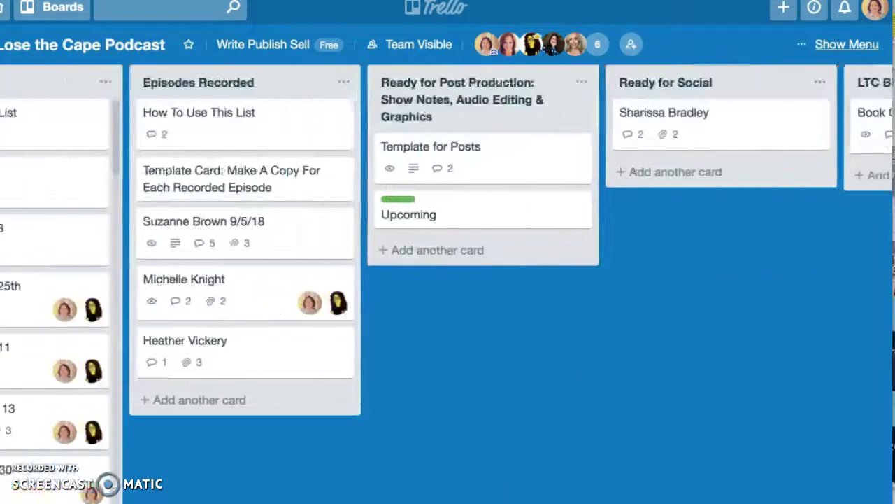
pyautogui.hscroll(-5, 447, 284)
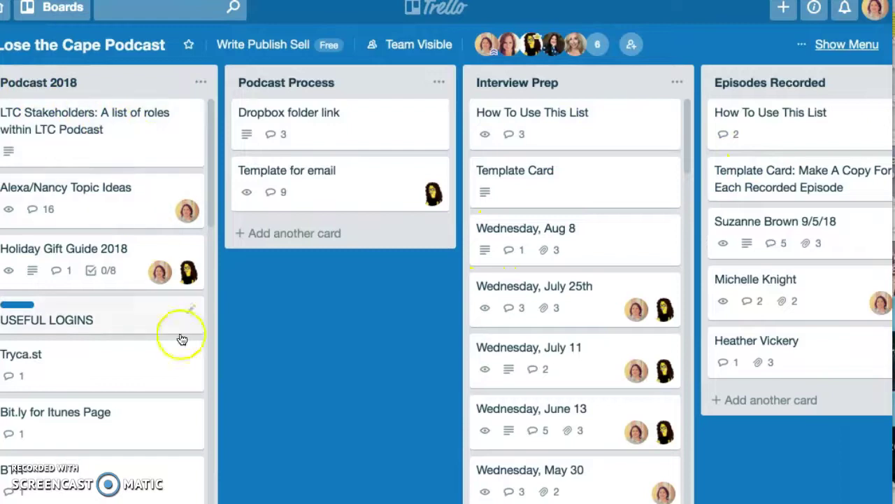
pyautogui.hscroll(5, 100, 119)
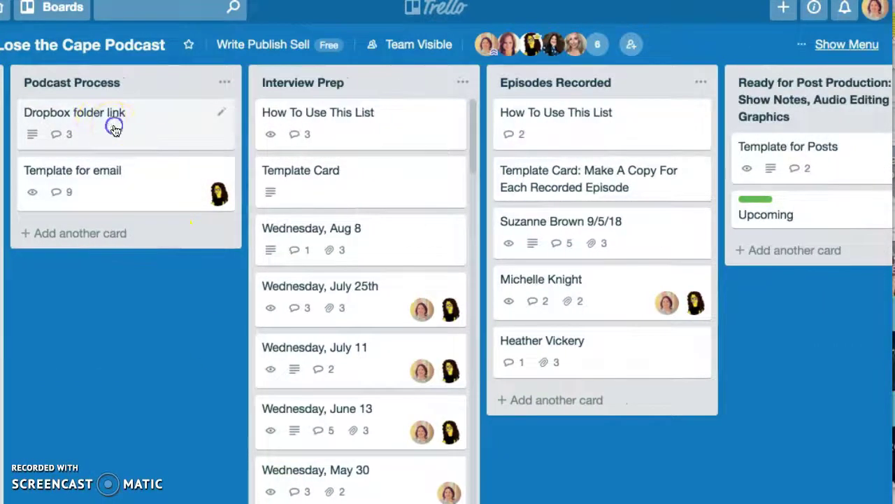
pyautogui.click(108, 122)
pyautogui.scroll(-3, 395, 308)
pyautogui.scroll(-6, 399, 322)
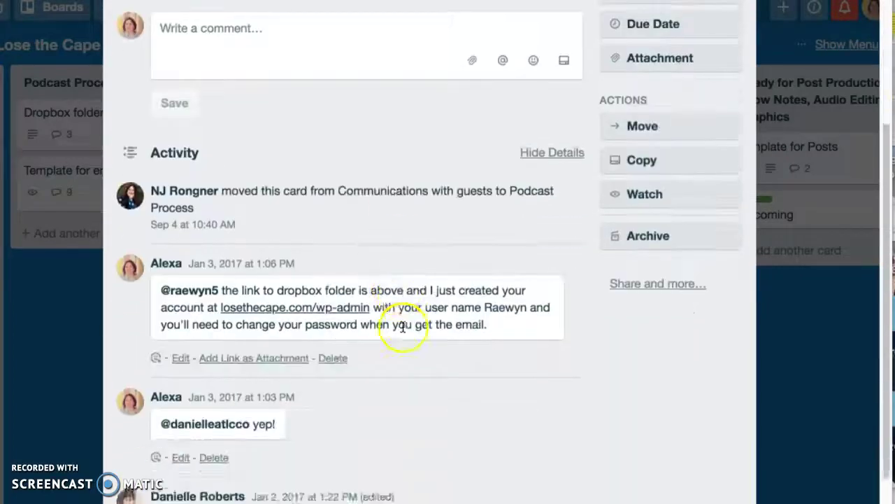
pyautogui.scroll(10, 403, 326)
pyautogui.click(734, 51)
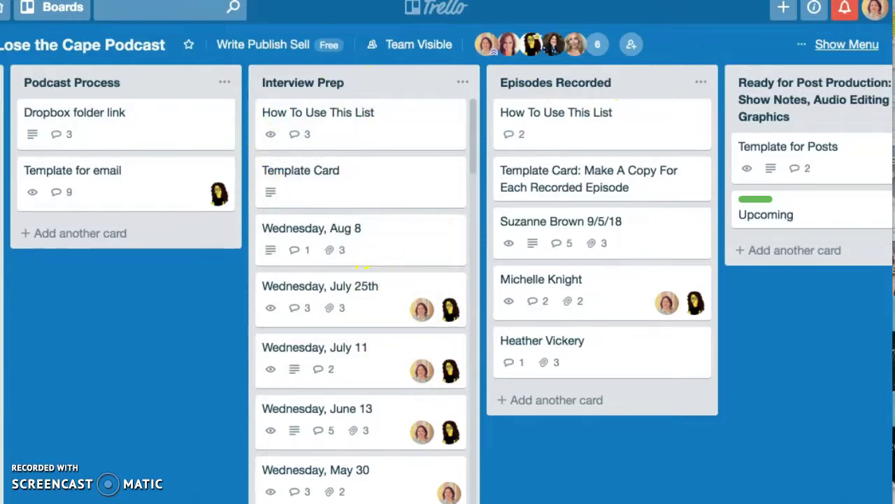
pyautogui.hscroll(5, 330, 268)
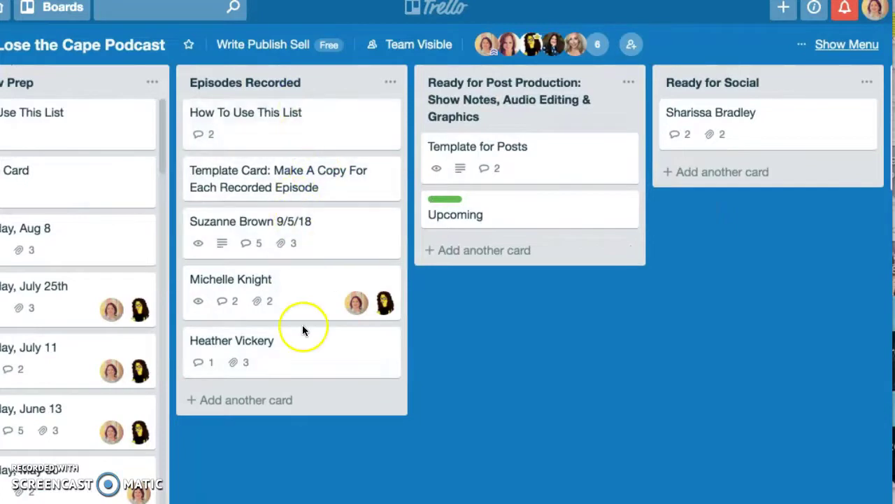
pyautogui.hscroll(1, 447, 280)
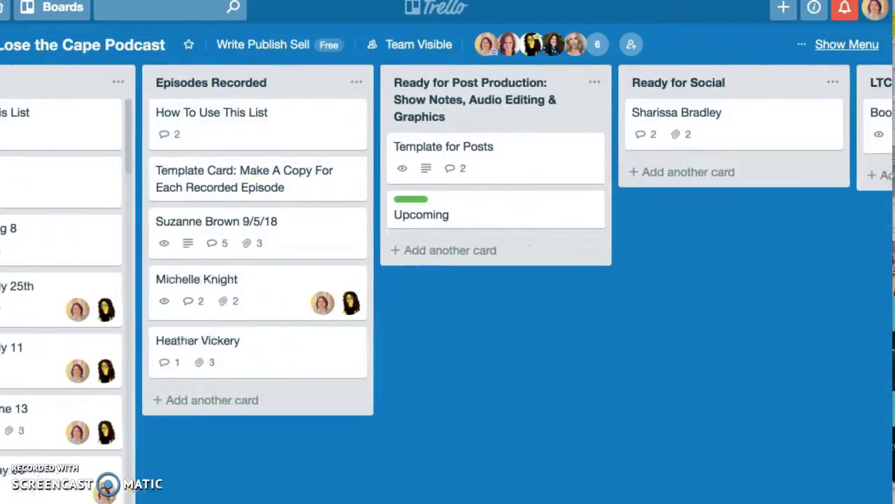
# Add a card titled with the new guest's full name to Episodes Recorded
pyautogui.click(210, 401)
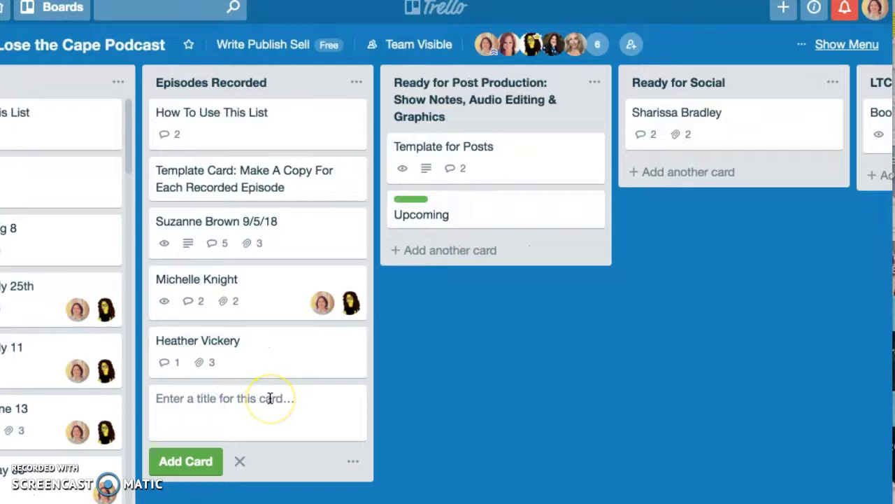
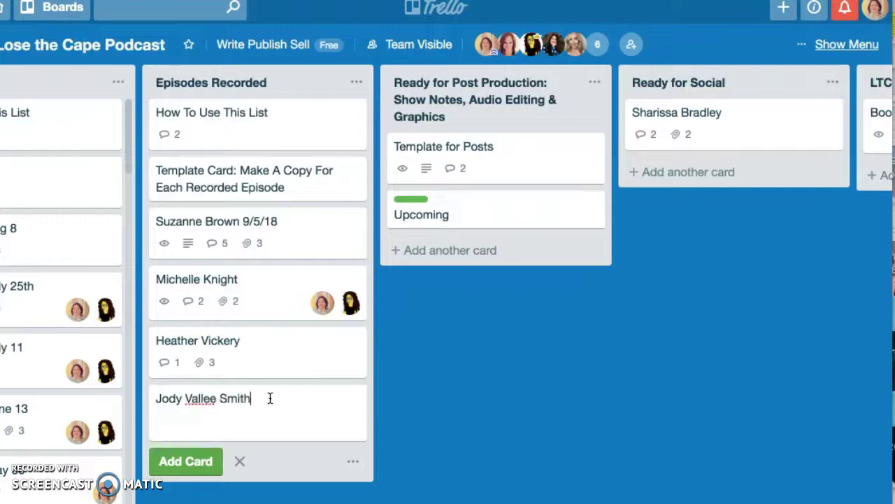
pyautogui.press('Return')
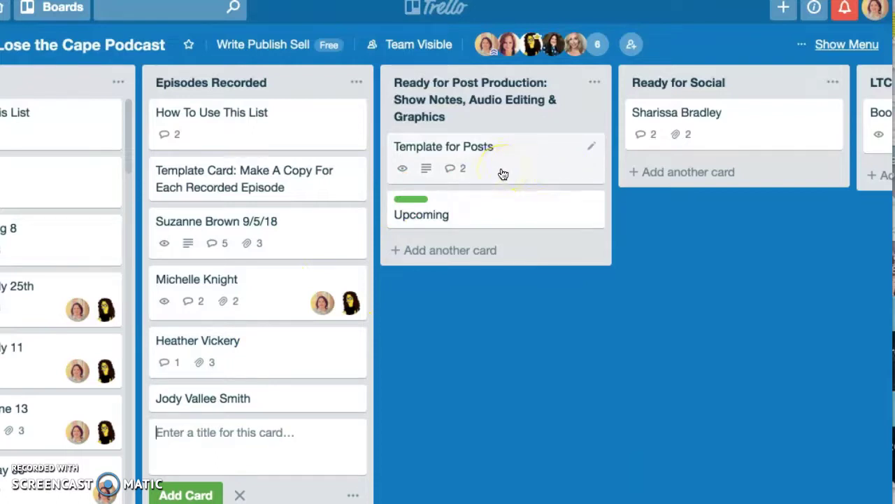
pyautogui.moveTo(889, 393); pyautogui.dragTo(426, 396)
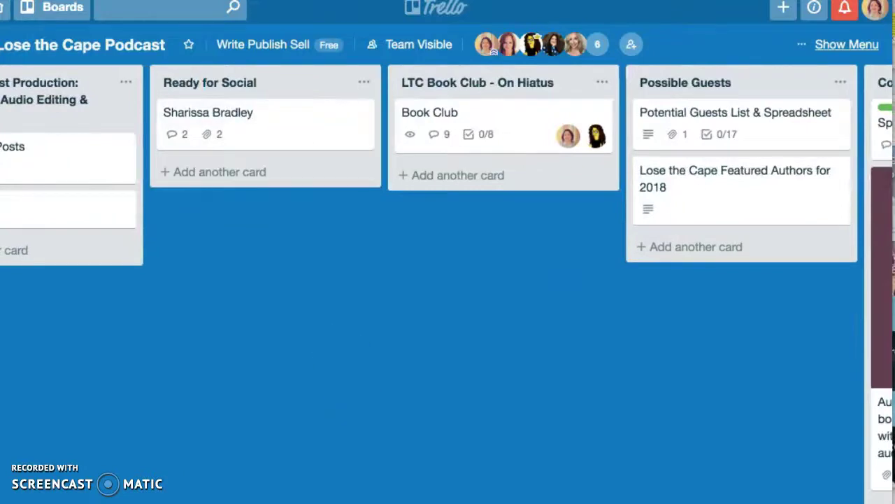
pyautogui.hscroll(-10, 447, 279)
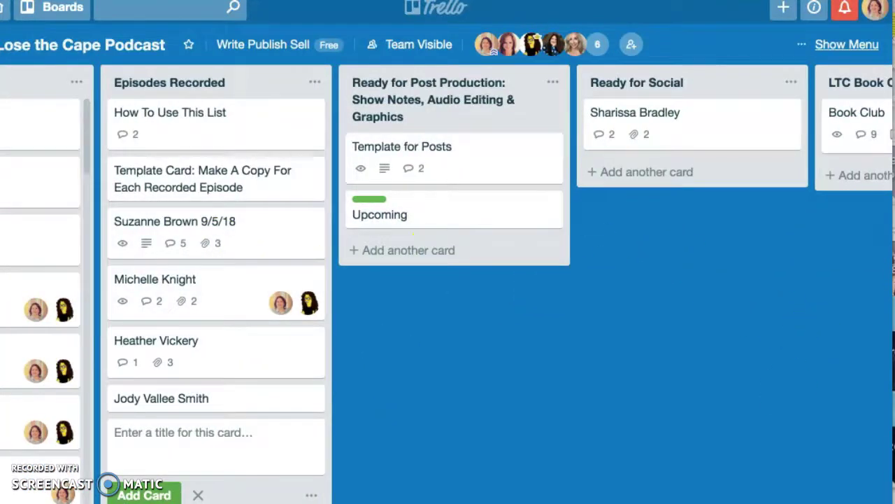
pyautogui.hscroll(14, 448, 280)
pyautogui.hscroll(6, 448, 280)
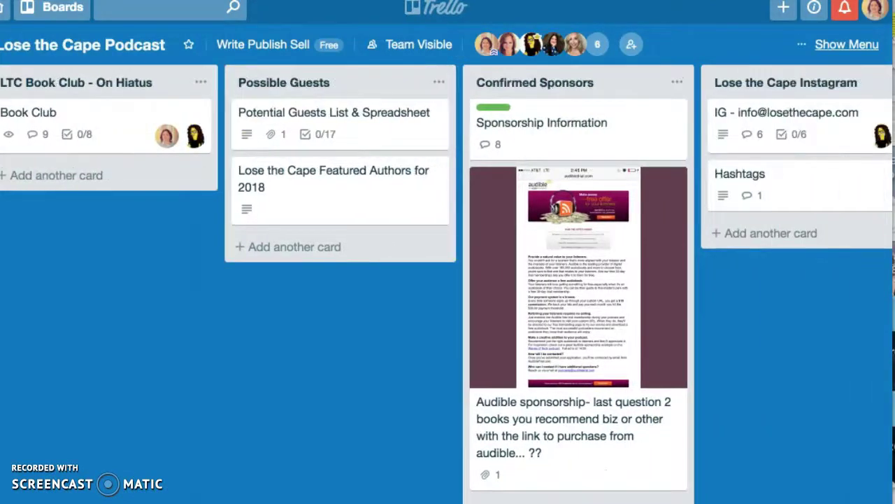
pyautogui.hscroll(13, 448, 280)
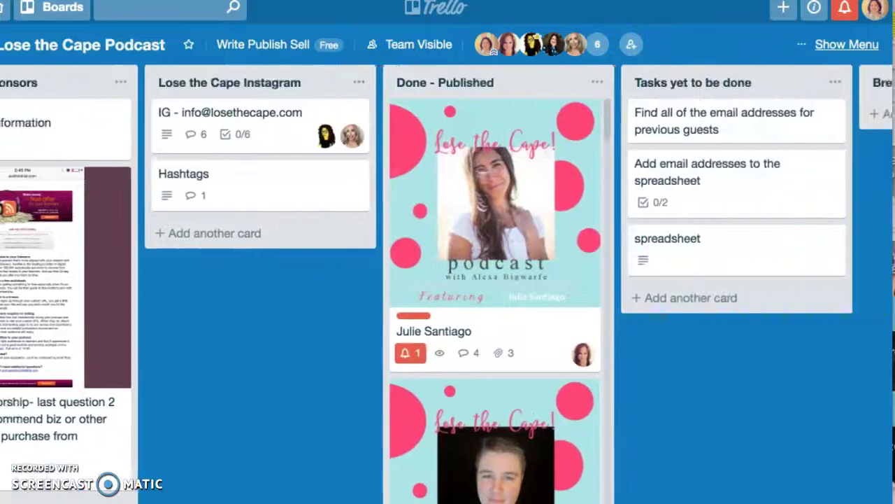
pyautogui.hscroll(4, 447, 279)
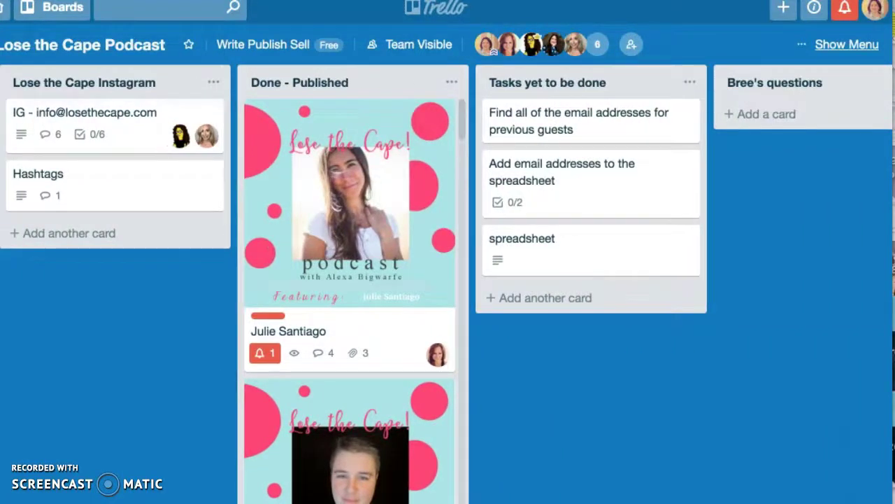
pyautogui.hscroll(5, 448, 280)
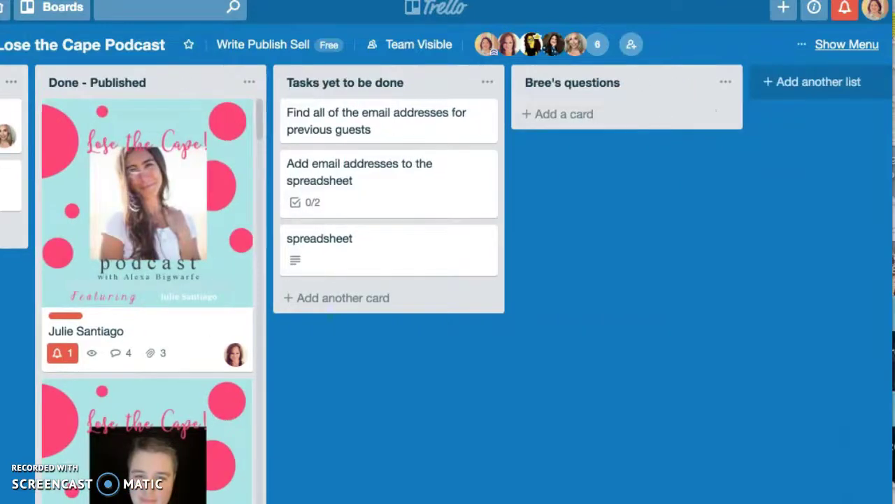
# Archive the empty questions list and open the spreadsheet card's details
pyautogui.click(726, 82)
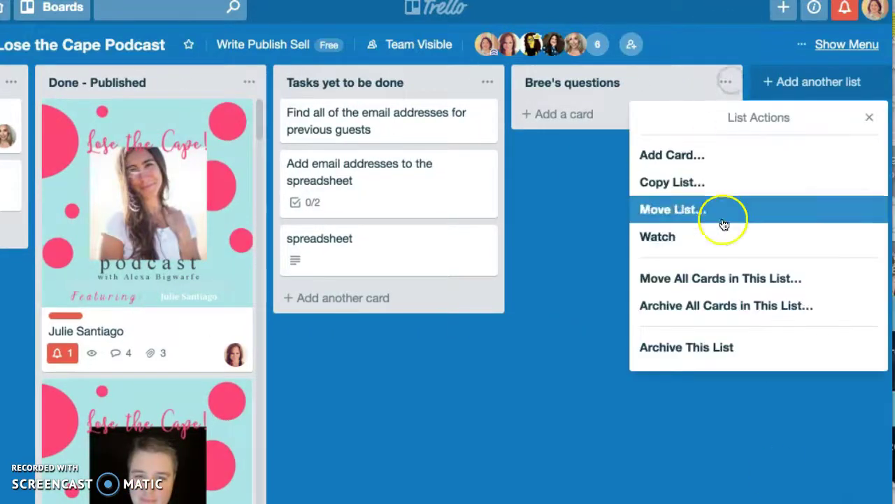
pyautogui.click(676, 349)
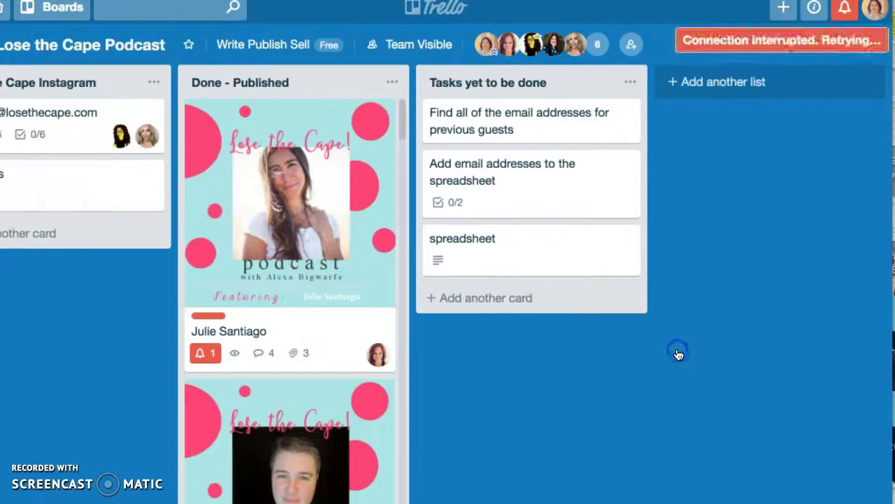
pyautogui.click(516, 243)
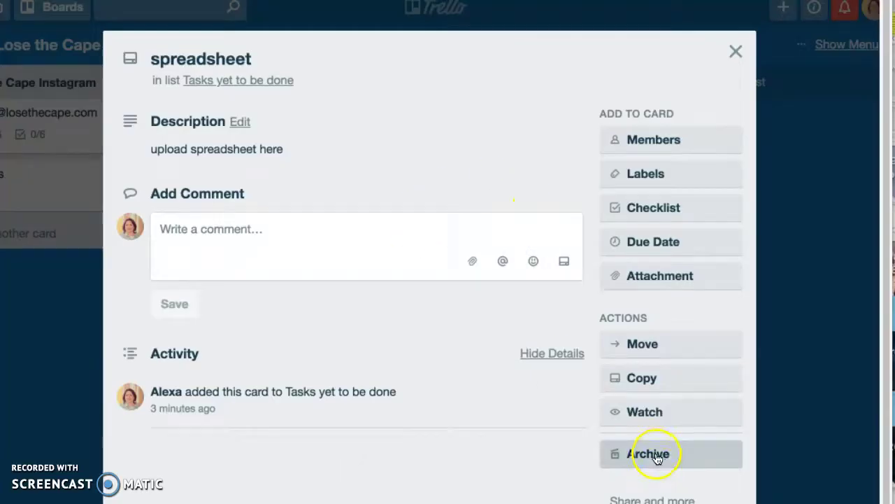
# Review the spreadsheet card's move options, keep it in Tasks yet to be done, and close it
pyautogui.click(657, 343)
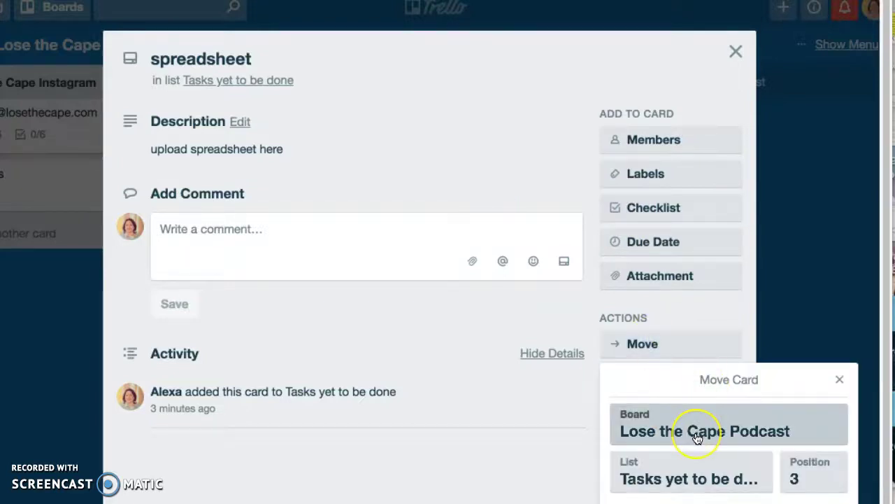
pyautogui.click(685, 473)
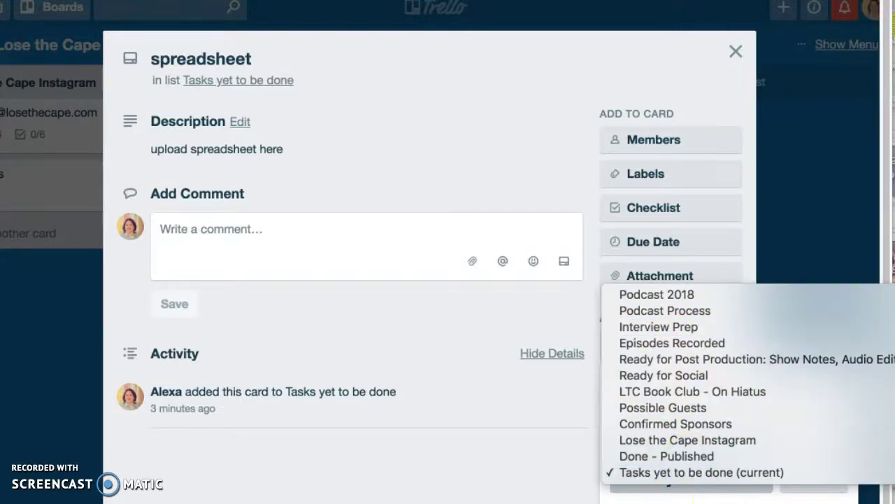
pyautogui.click(459, 318)
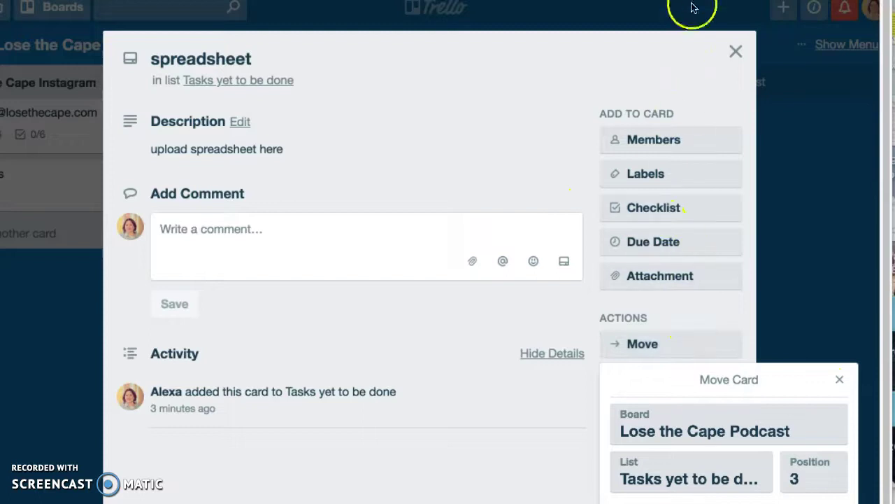
pyautogui.click(736, 51)
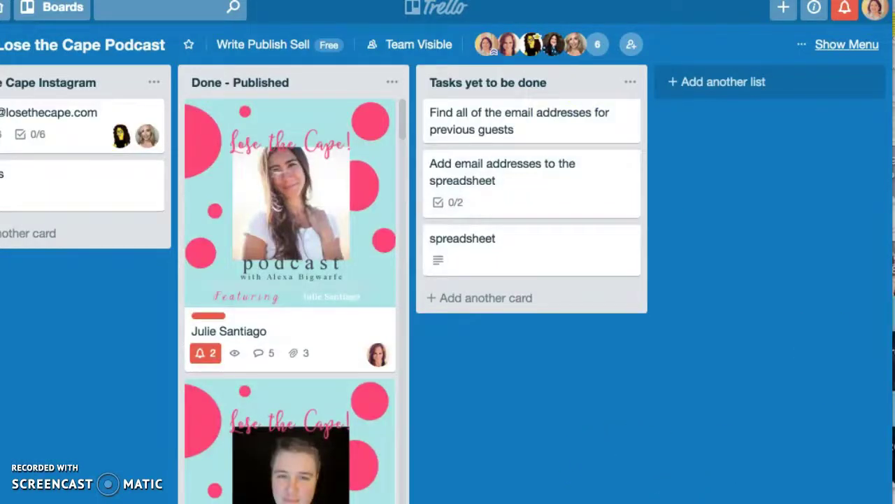
pyautogui.hscroll(-3, 448, 280)
pyautogui.hscroll(-8, 447, 280)
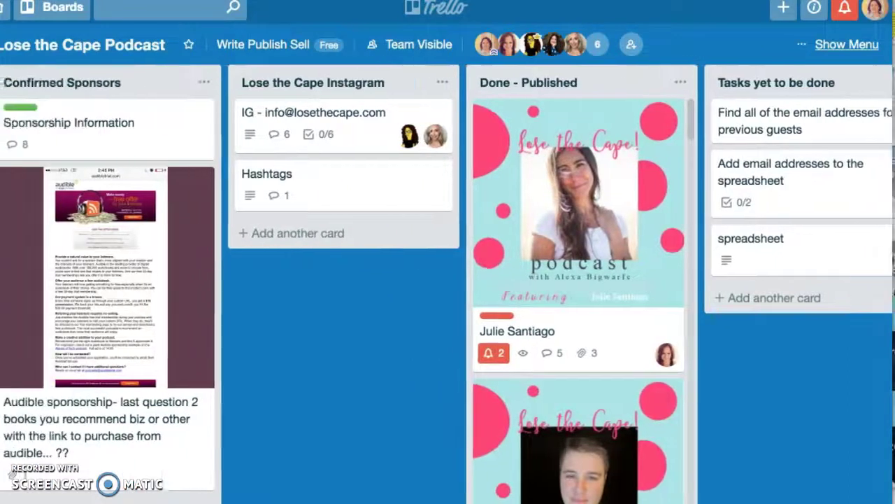
pyautogui.hscroll(-15, 448, 280)
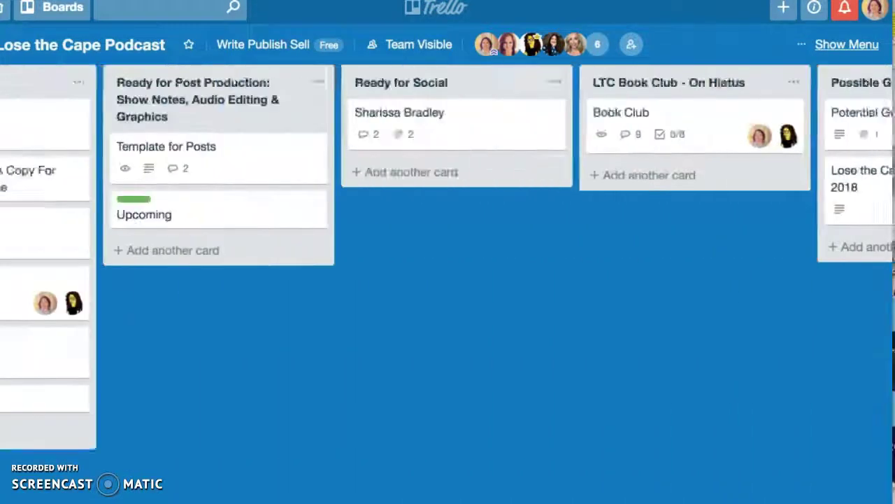
pyautogui.hscroll(-6, 447, 279)
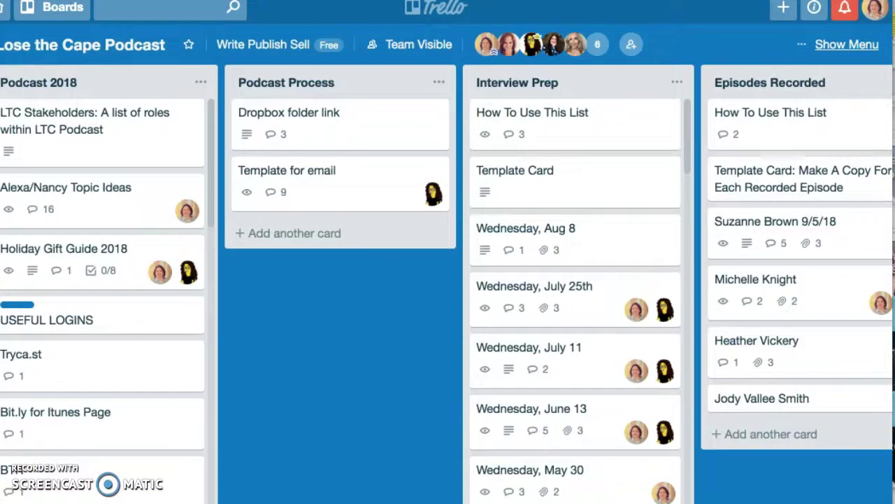
pyautogui.hscroll(7, 448, 280)
pyautogui.hscroll(8, 448, 280)
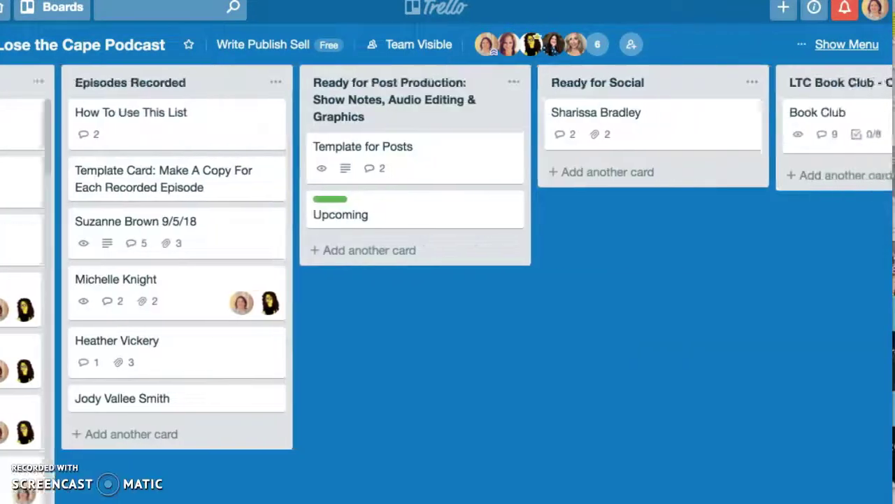